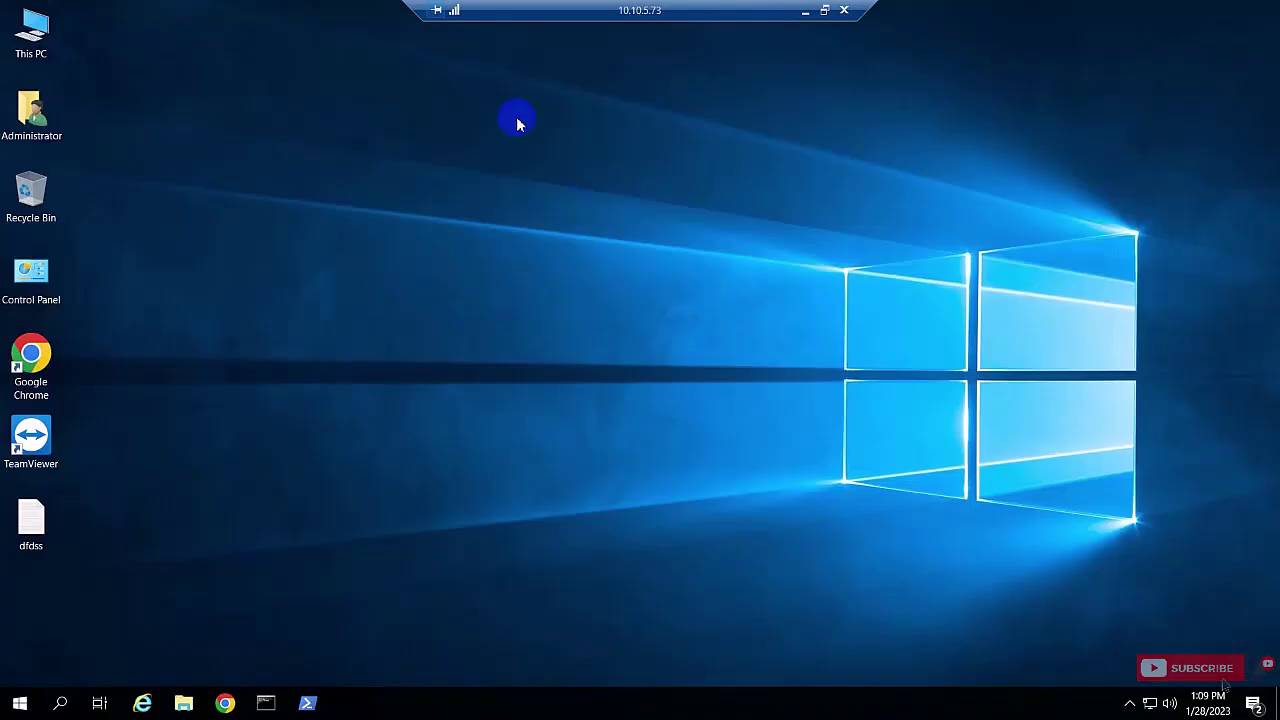
# Start Server Manager from the Start menu and open its Tools > Remote Desktop Services menu.
pyautogui.press('super')
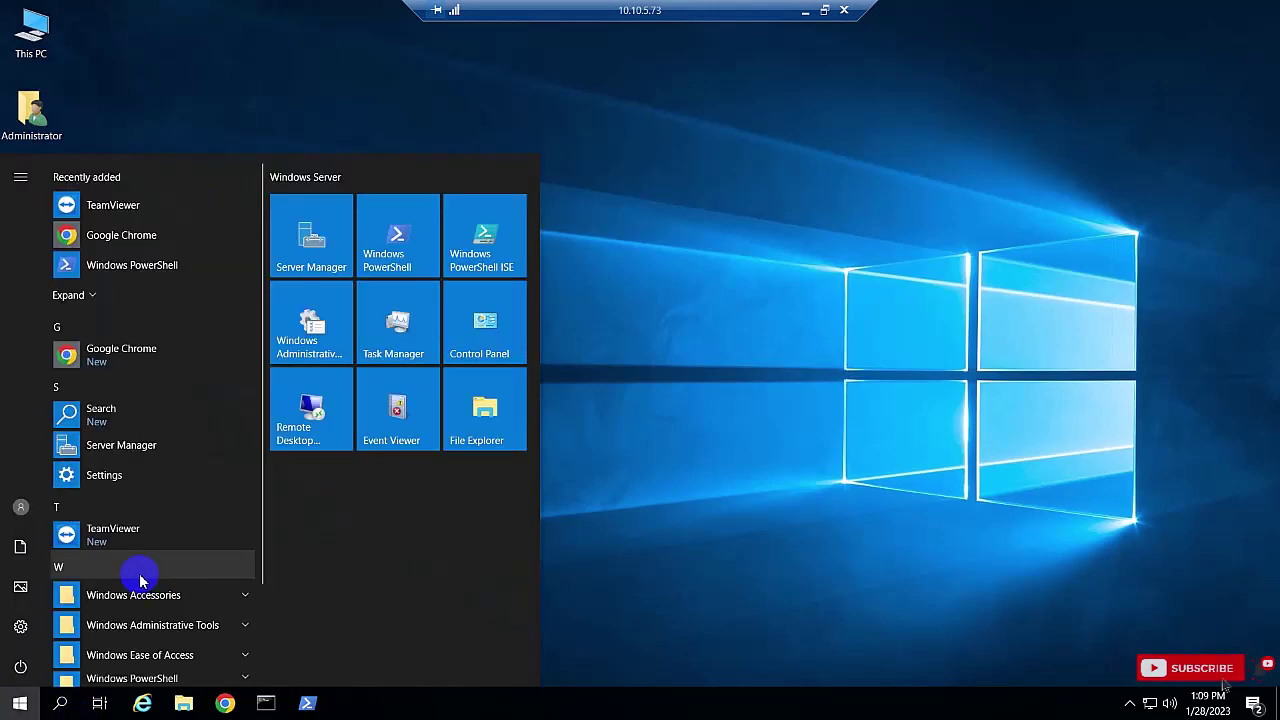
pyautogui.click(315, 225)
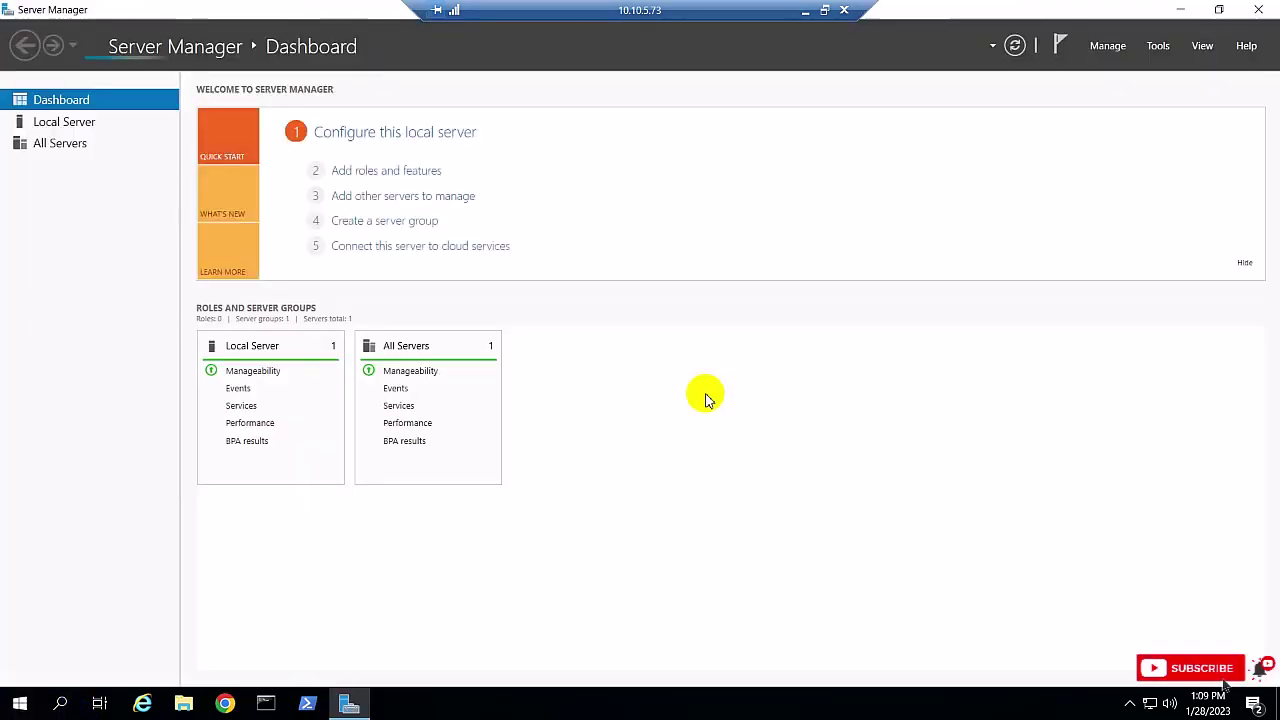
pyautogui.click(1160, 46)
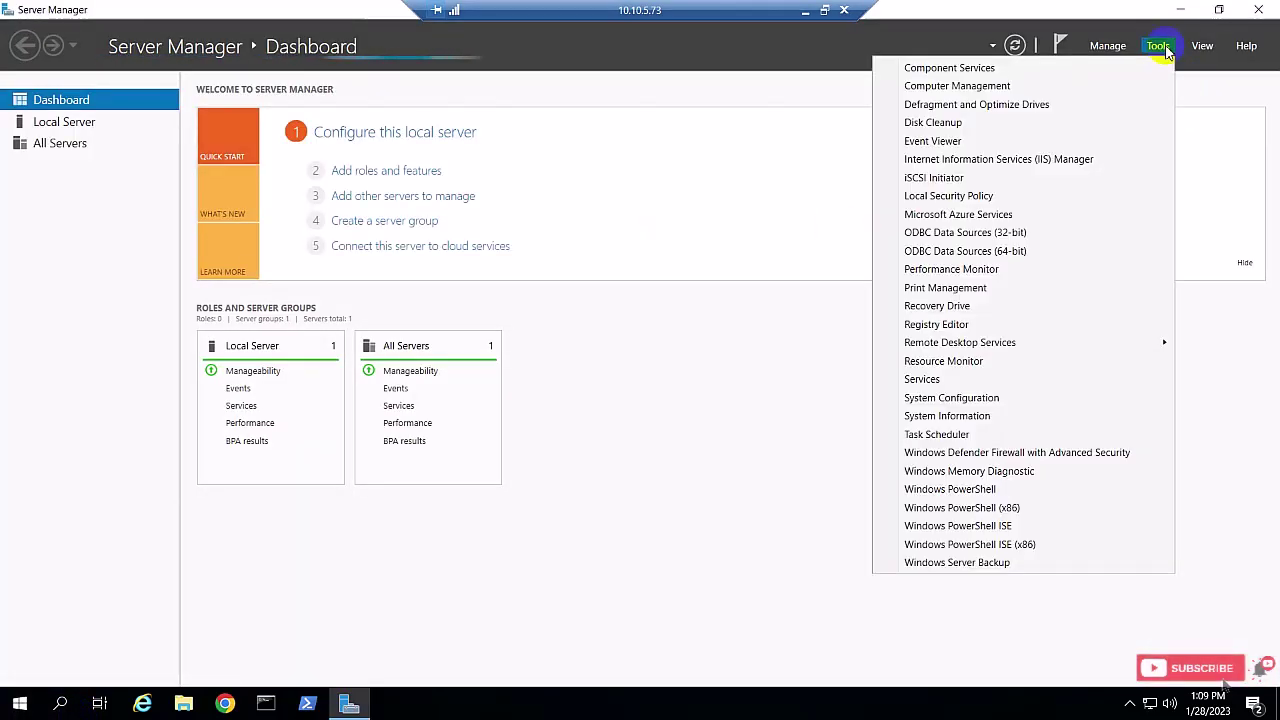
pyautogui.moveTo(1049, 343)
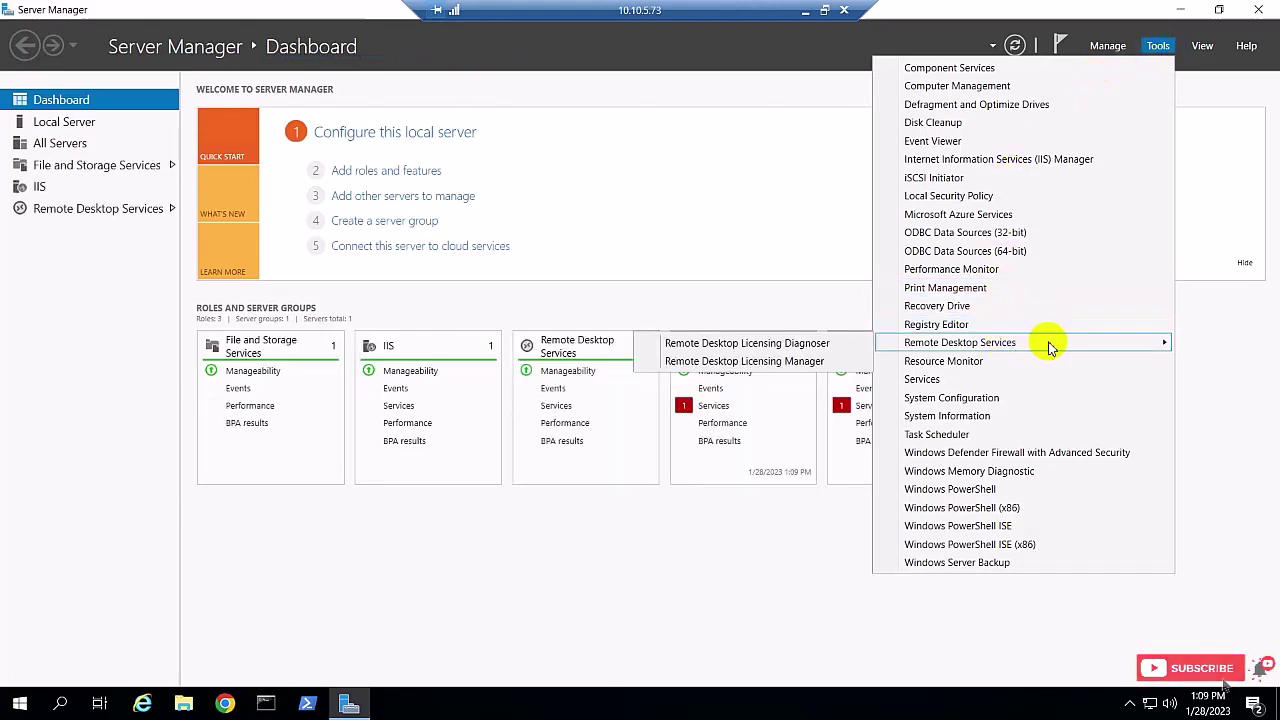
# Launch RD Licensing Diagnoser and show the localhost license server's configuration details.
pyautogui.click(809, 343)
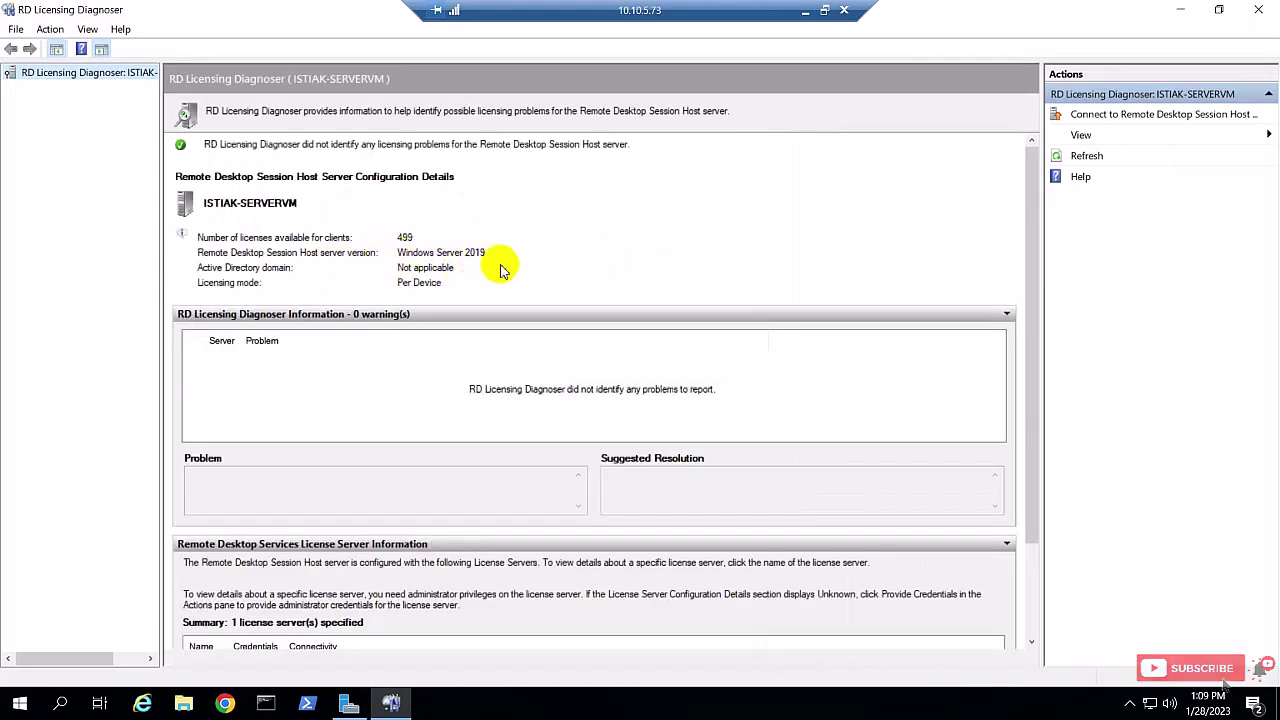
pyautogui.moveTo(1036, 325); pyautogui.dragTo(1043, 437)
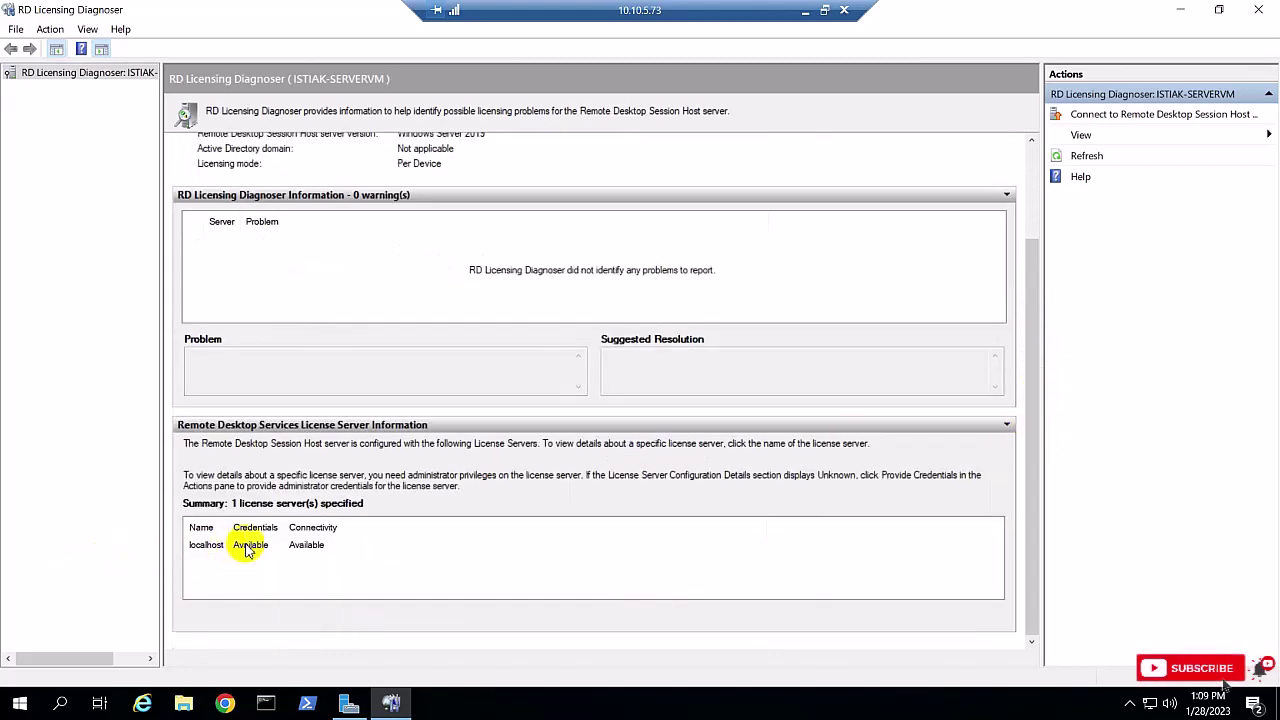
pyautogui.click(247, 548)
pyautogui.moveTo(1037, 415); pyautogui.dragTo(1037, 497)
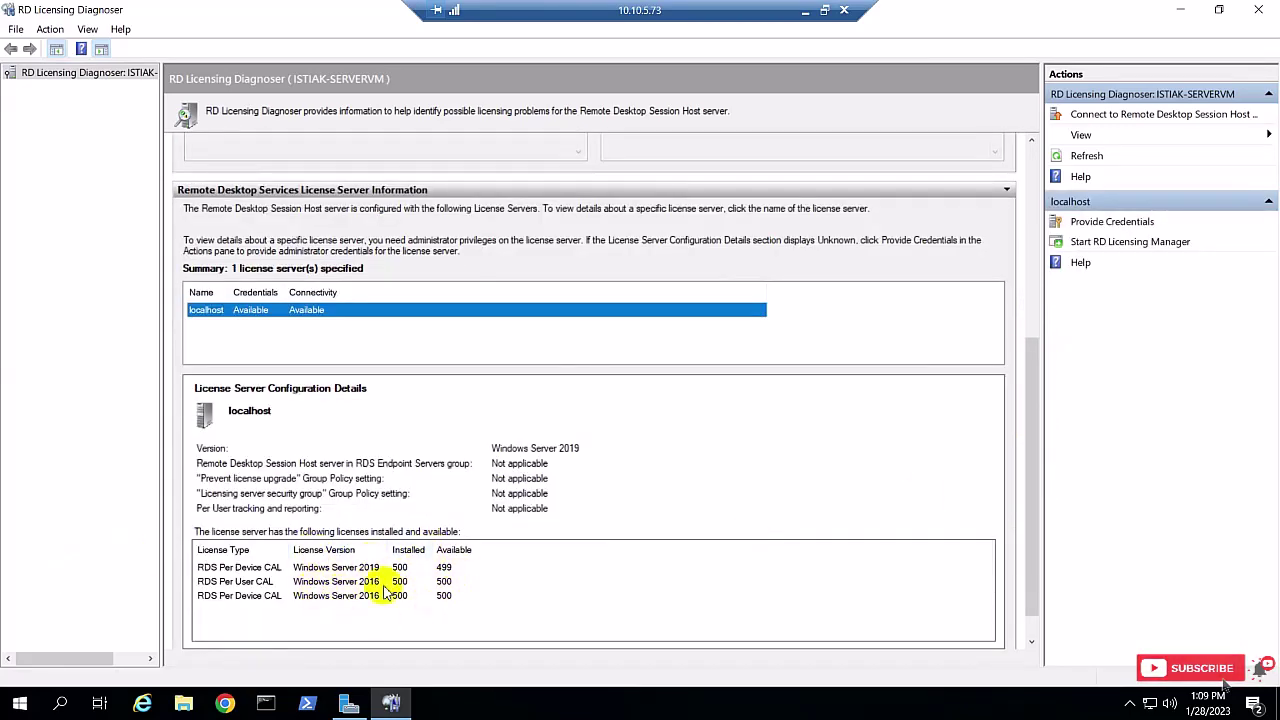
# Review the 2019 Per Device, 2016 Per User and 2016 Per Device CAL rows, then close the diagnoser.
pyautogui.click(345, 567)
pyautogui.click(350, 581)
pyautogui.click(352, 595)
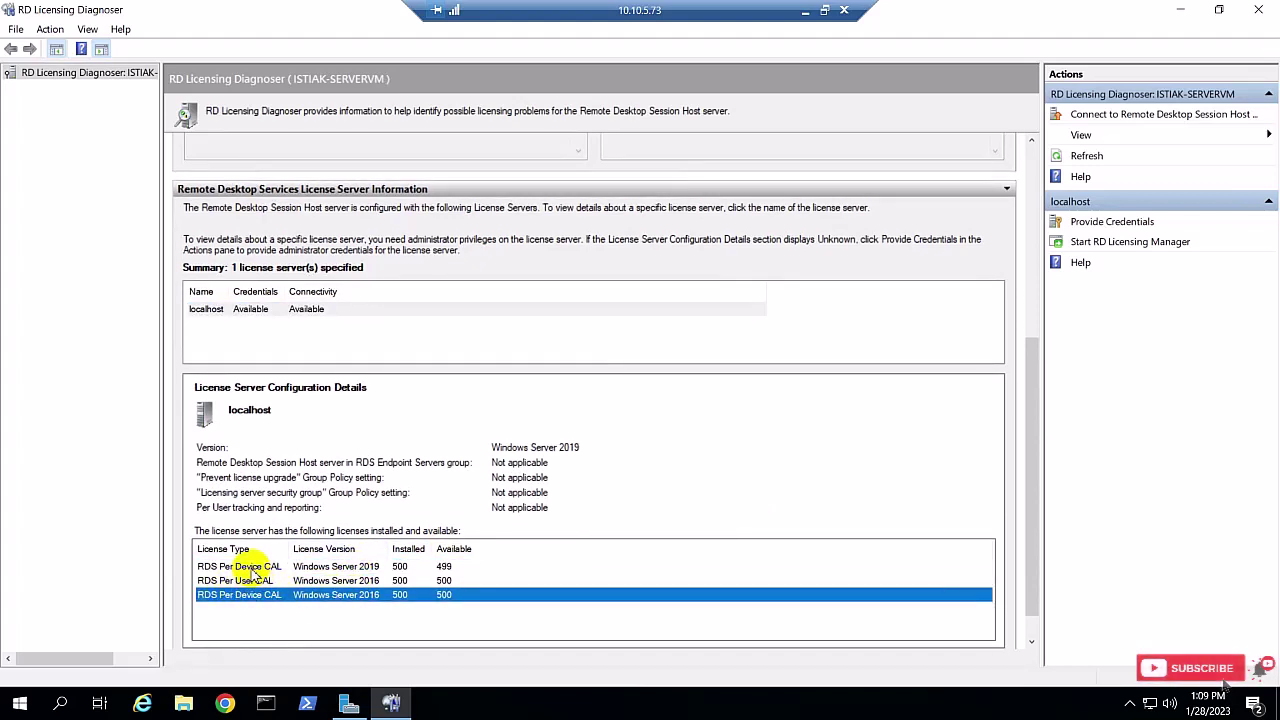
pyautogui.click(366, 567)
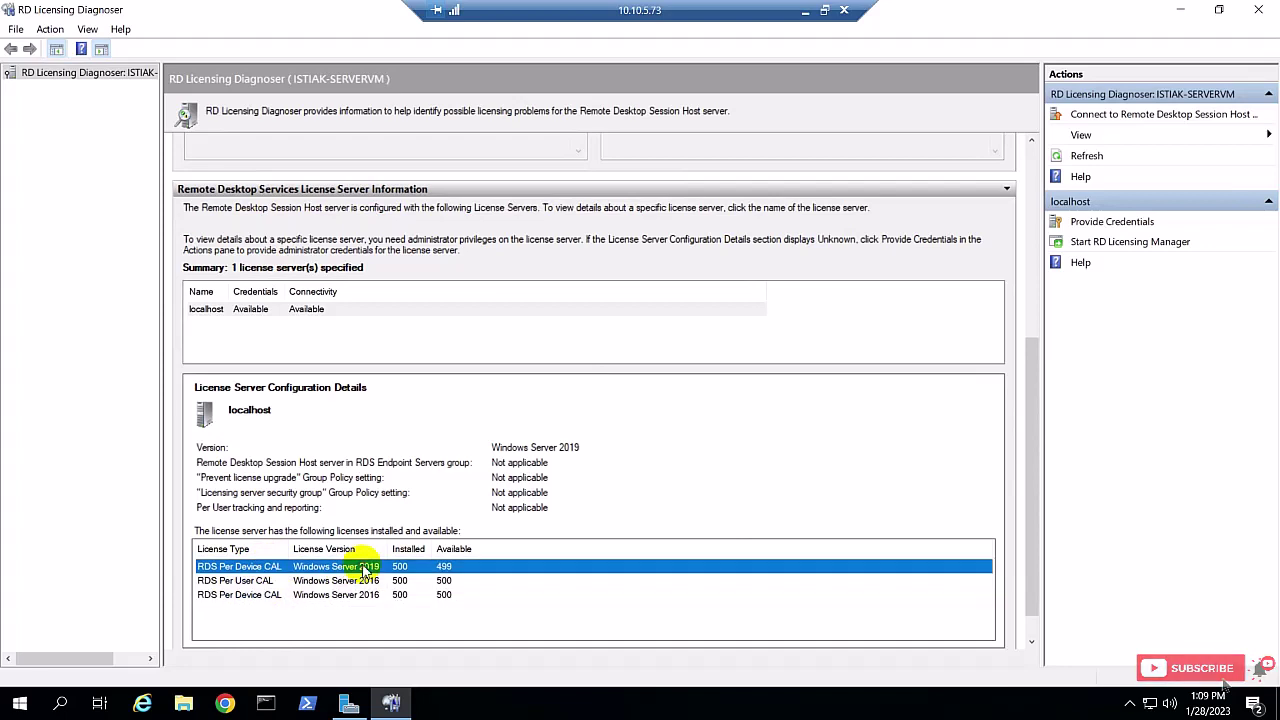
pyautogui.click(370, 581)
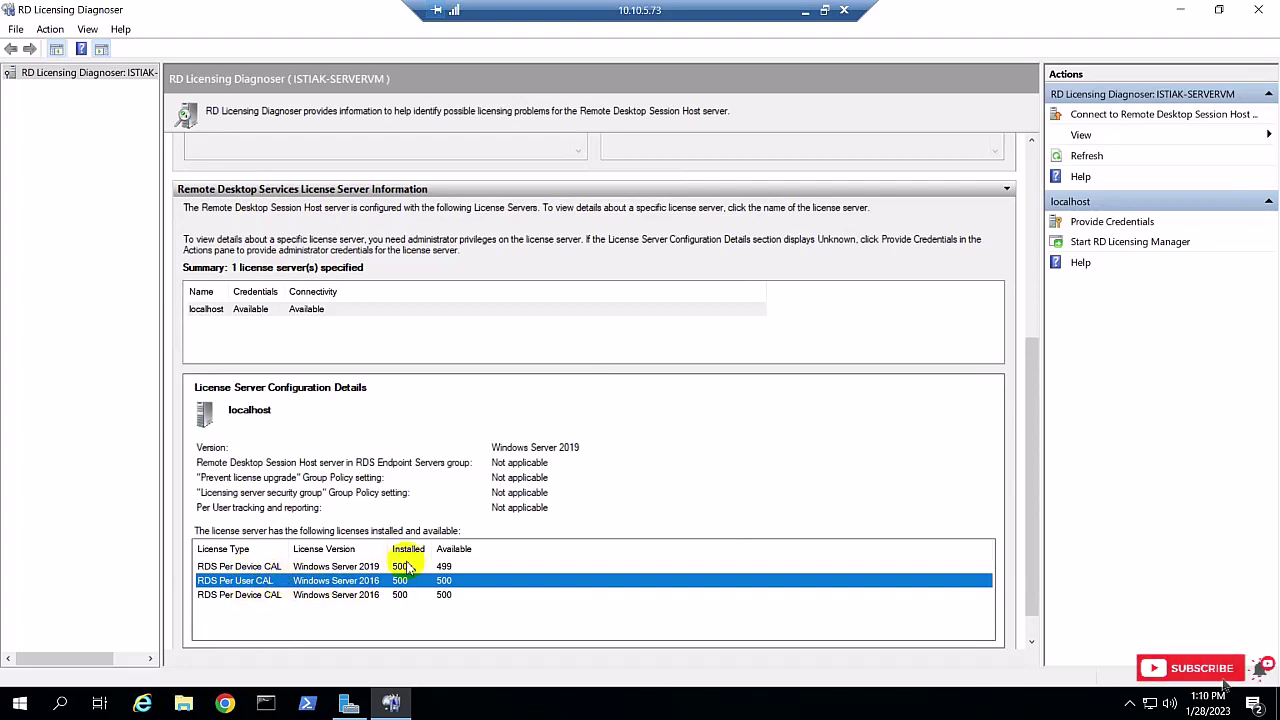
pyautogui.click(1258, 11)
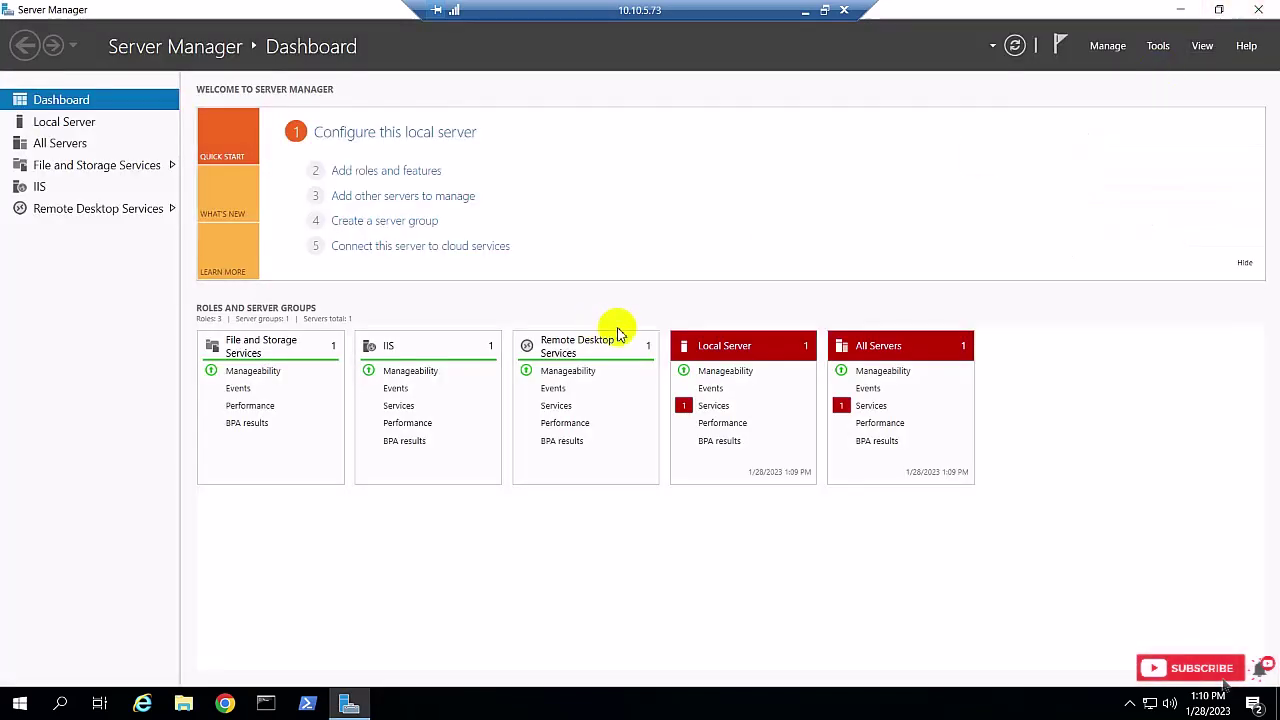
# Open RD Licensing Manager maximized on the server's keypacks, with the license name column widened.
pyautogui.click(1157, 45)
pyautogui.moveTo(1030, 347)
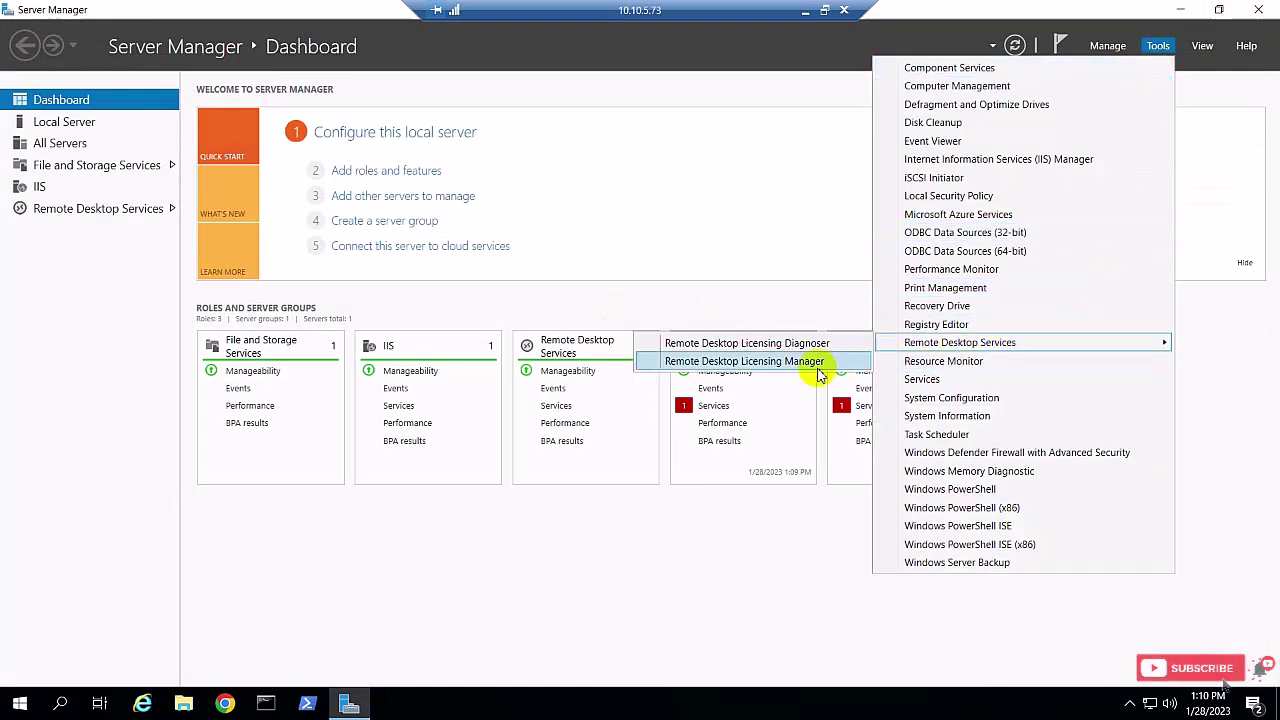
pyautogui.click(783, 362)
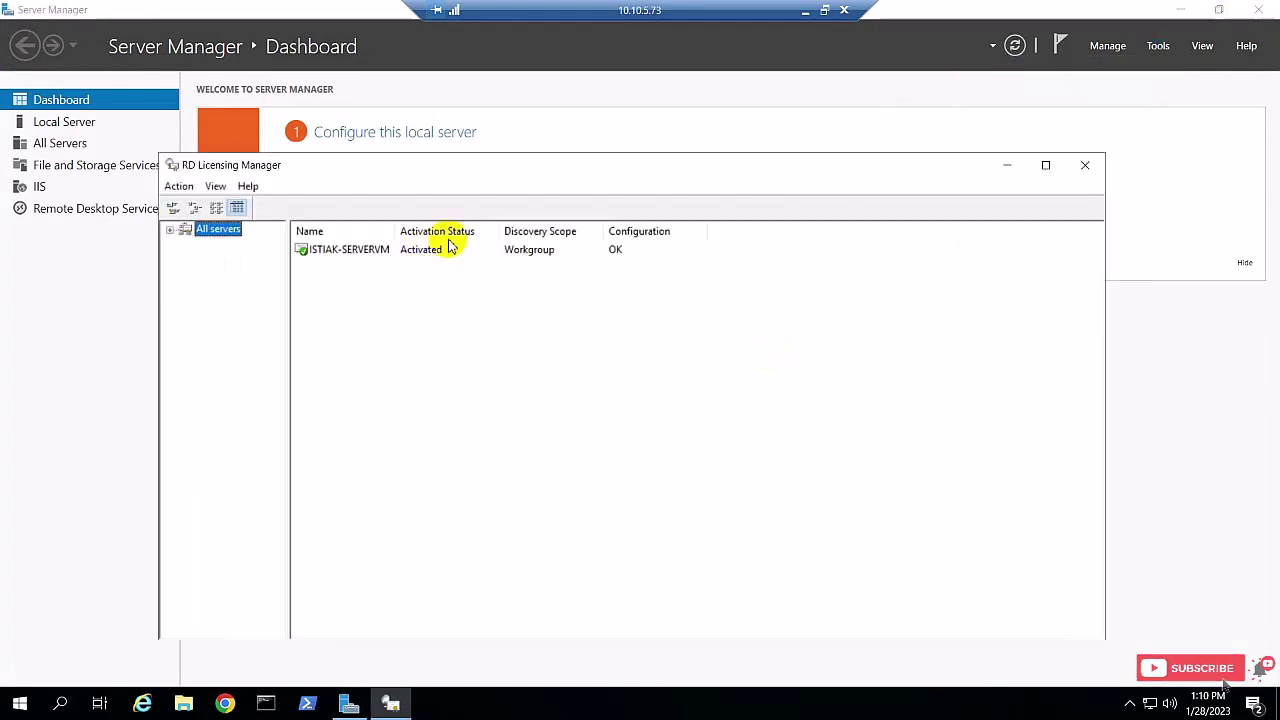
pyautogui.doubleClick(517, 166)
pyautogui.click(11, 70)
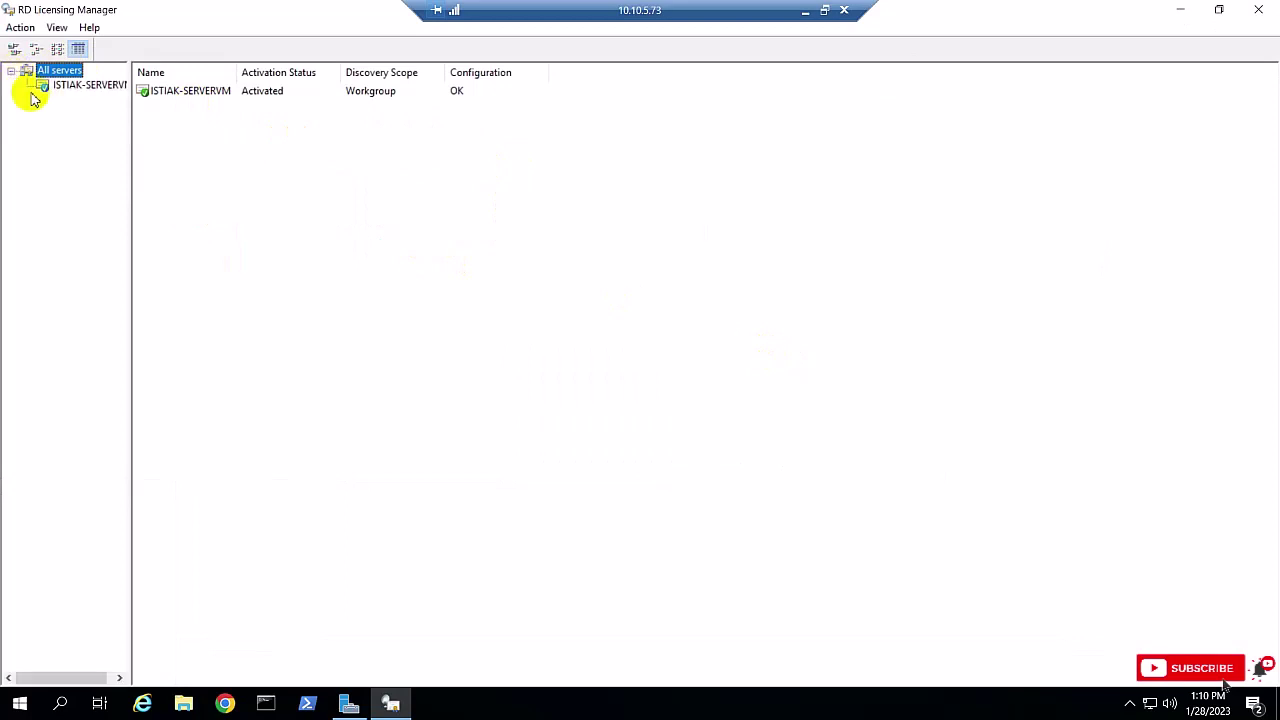
pyautogui.click(72, 88)
pyautogui.moveTo(338, 73); pyautogui.dragTo(494, 74)
pyautogui.click(337, 123)
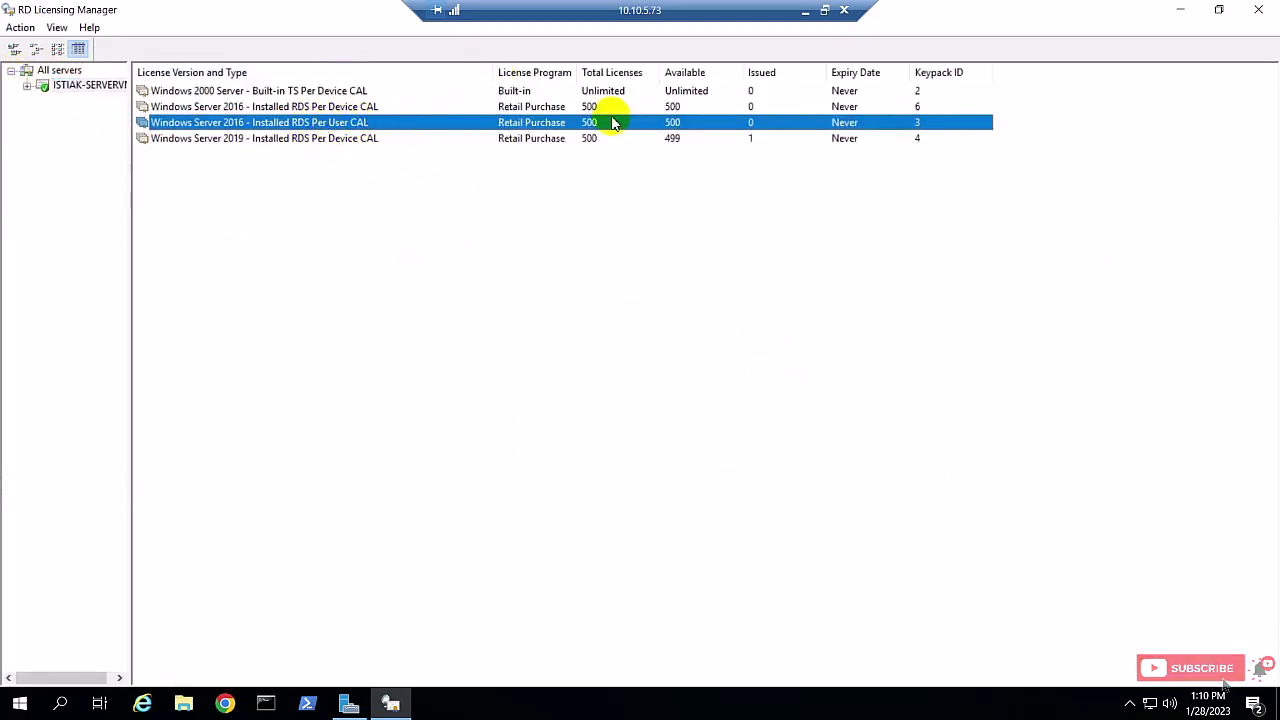
# Fully convert keypack 3's 500 Windows Server 2016 Per User CALs into Per Device CALs.
pyautogui.rightClick(333, 125)
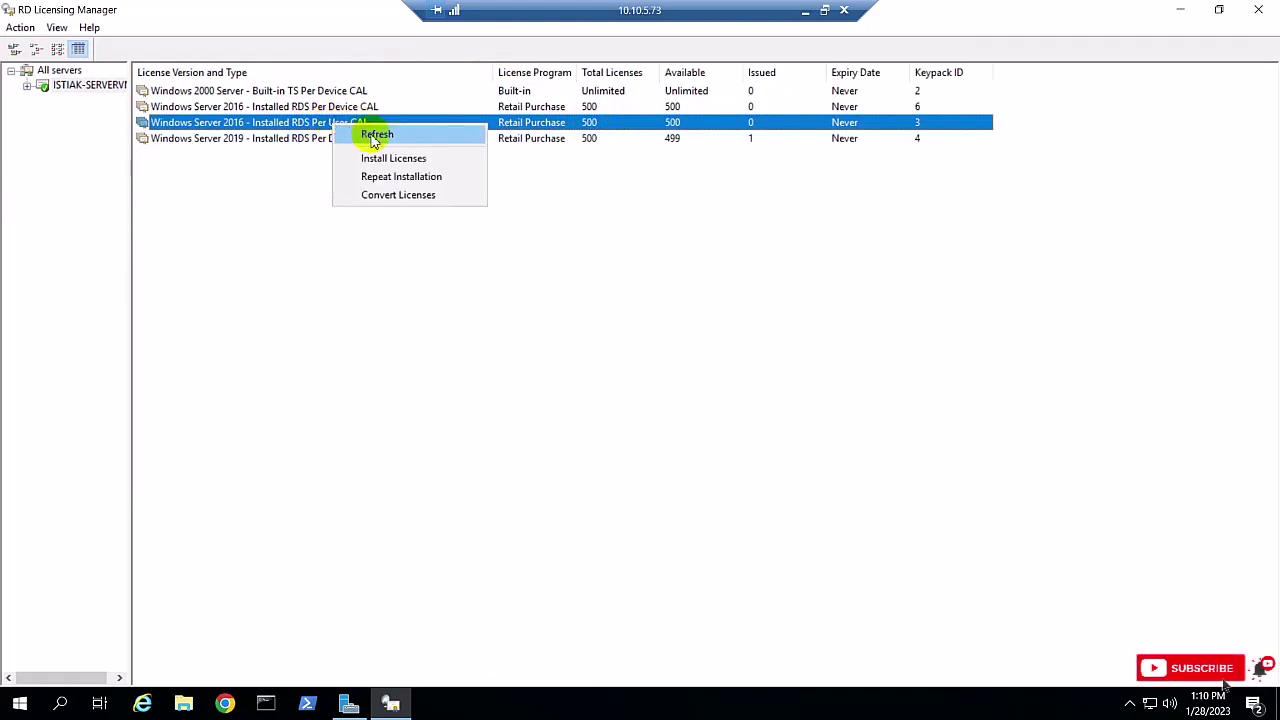
pyautogui.click(389, 197)
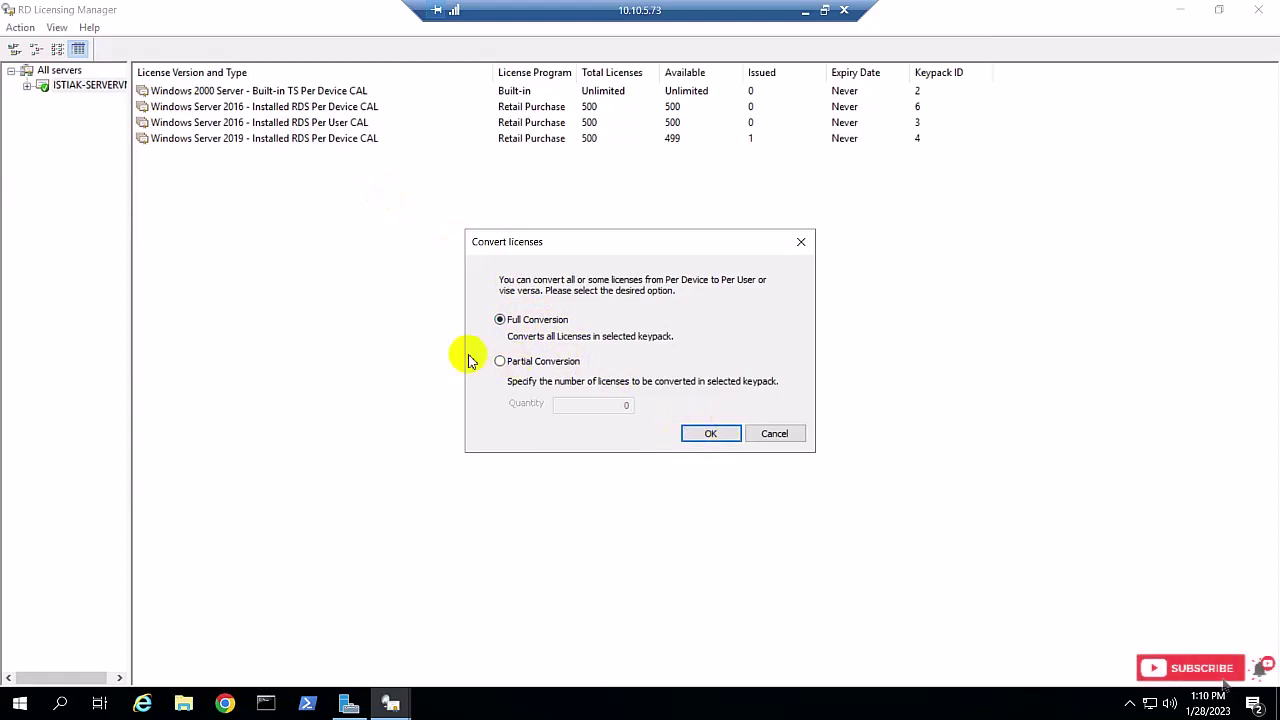
pyautogui.click(500, 362)
pyautogui.doubleClick(608, 405)
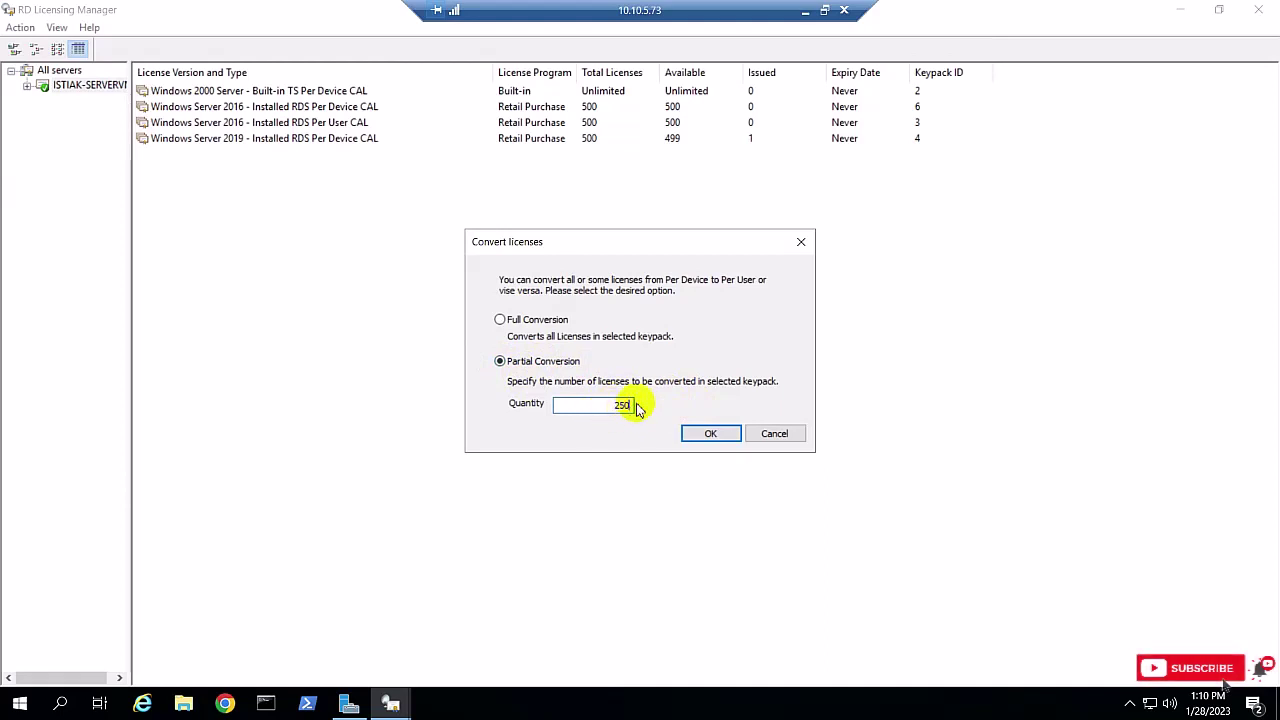
pyautogui.click(500, 320)
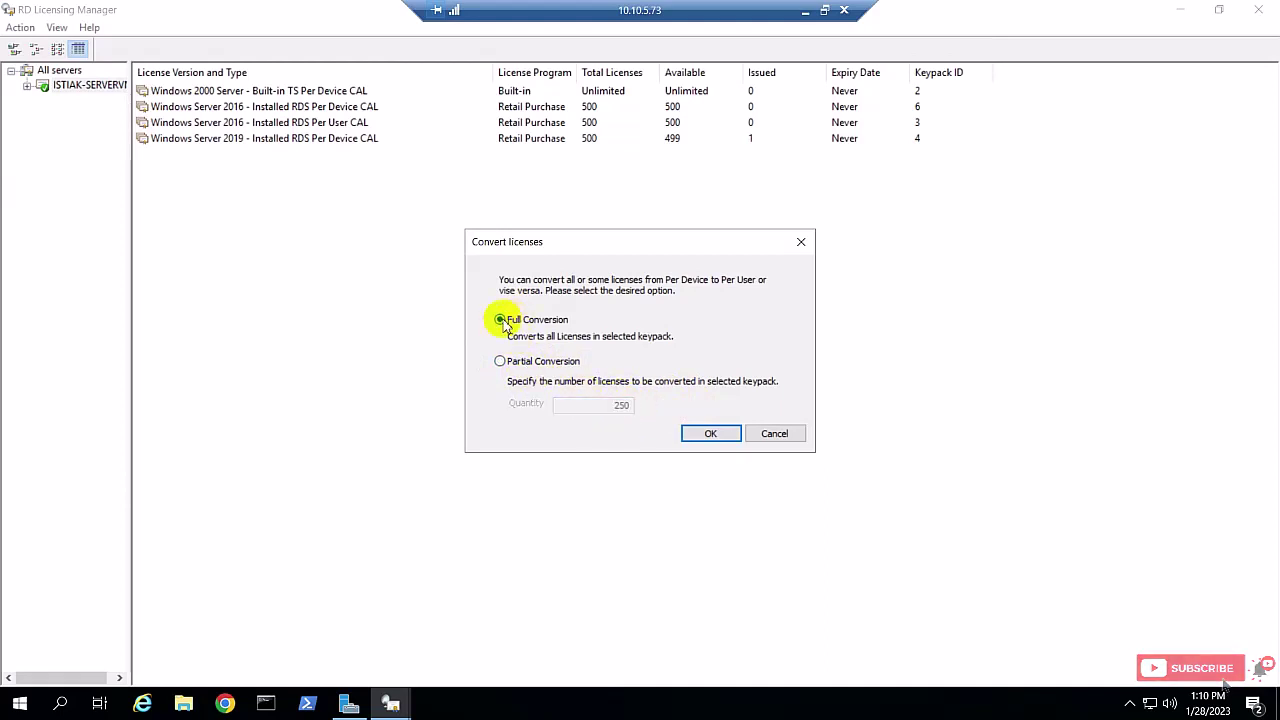
pyautogui.click(711, 436)
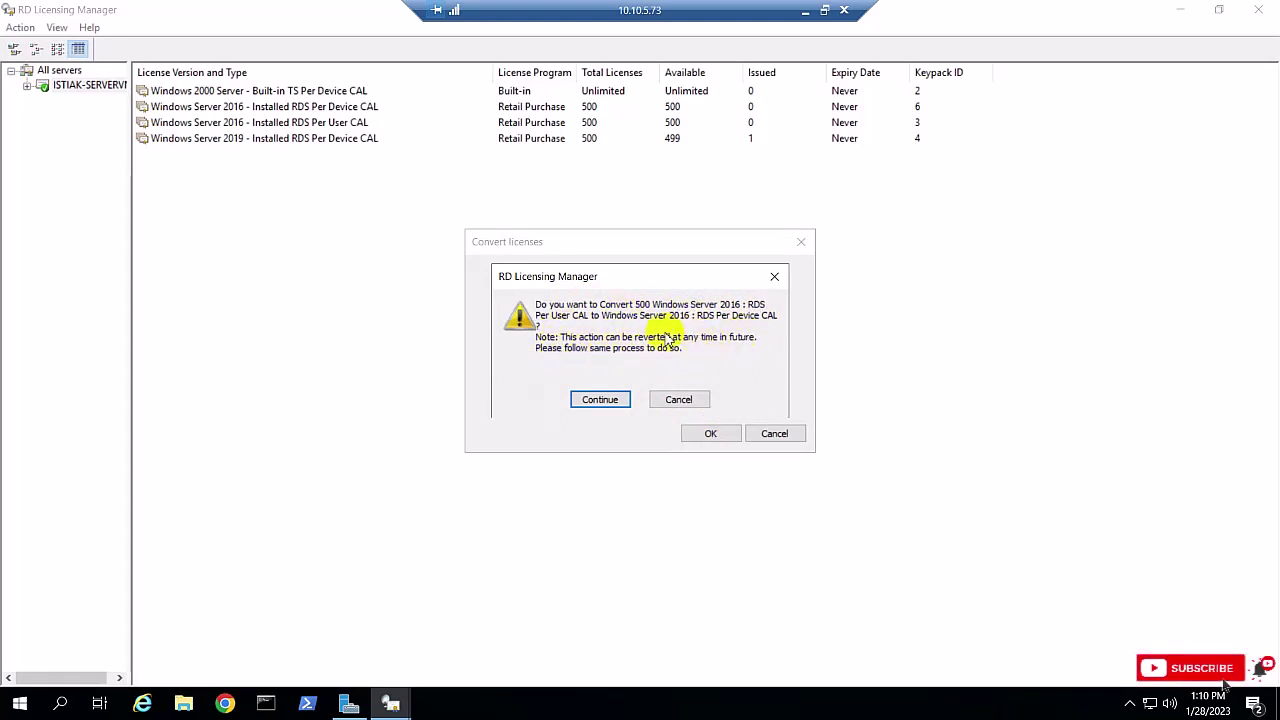
pyautogui.click(600, 400)
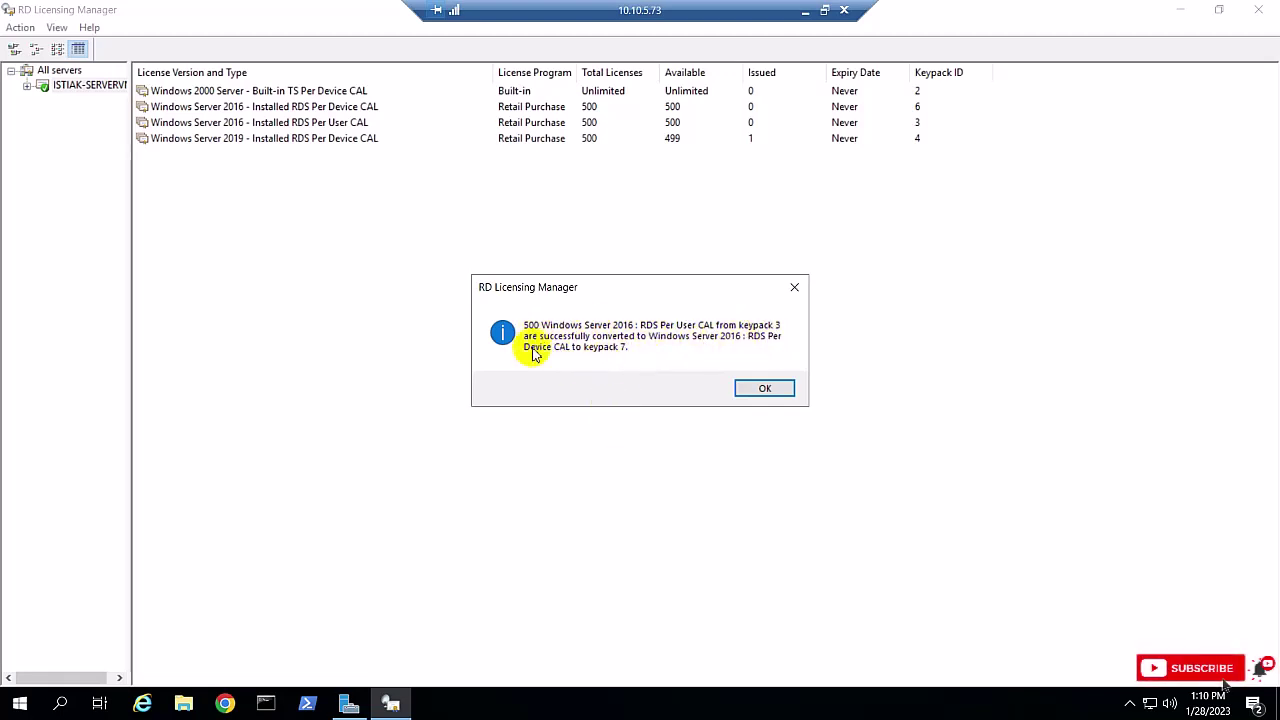
# Refresh the server's license list, check keypacks 7 (500), 6 and 3 (0), then minimize the manager.
pyautogui.click(763, 390)
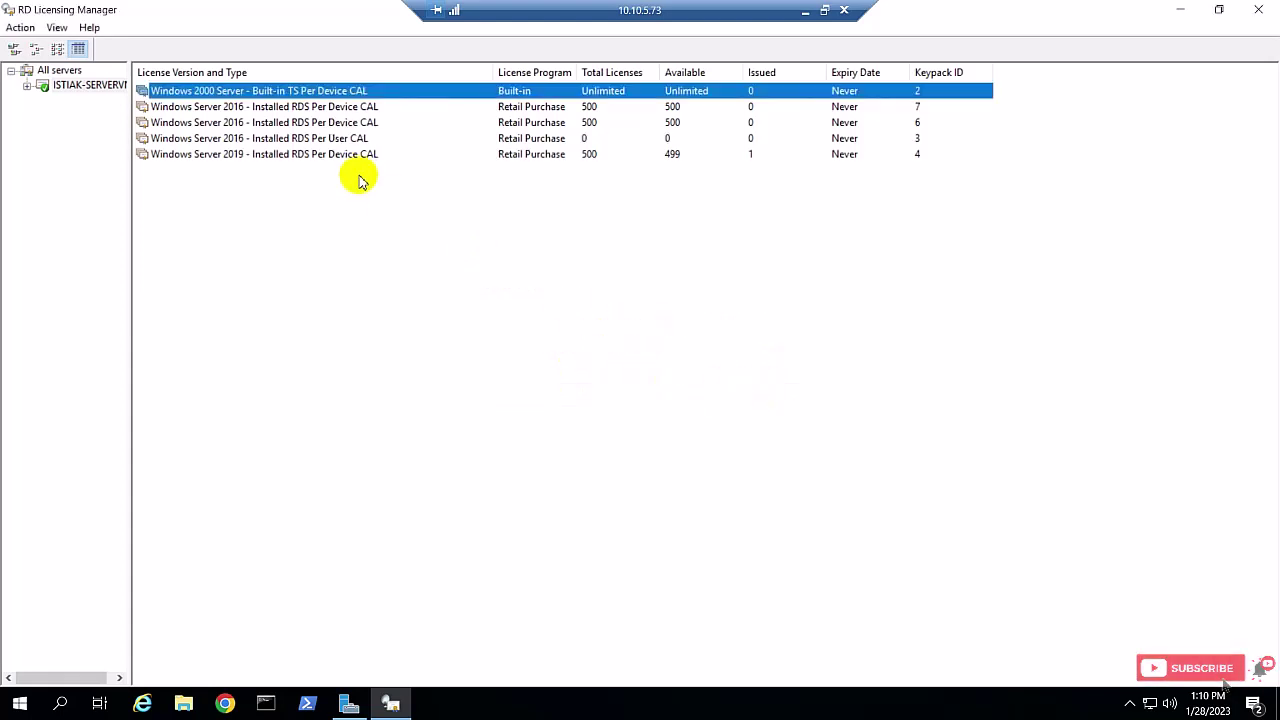
pyautogui.rightClick(81, 90)
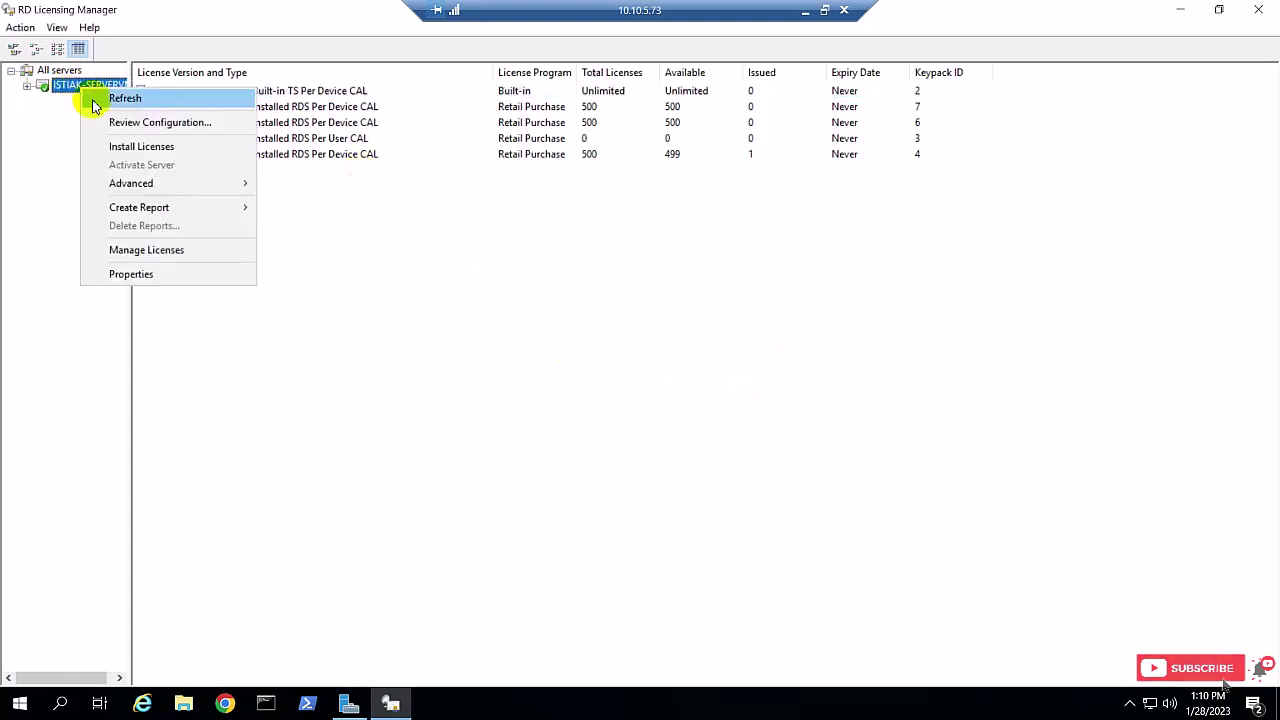
pyautogui.click(114, 101)
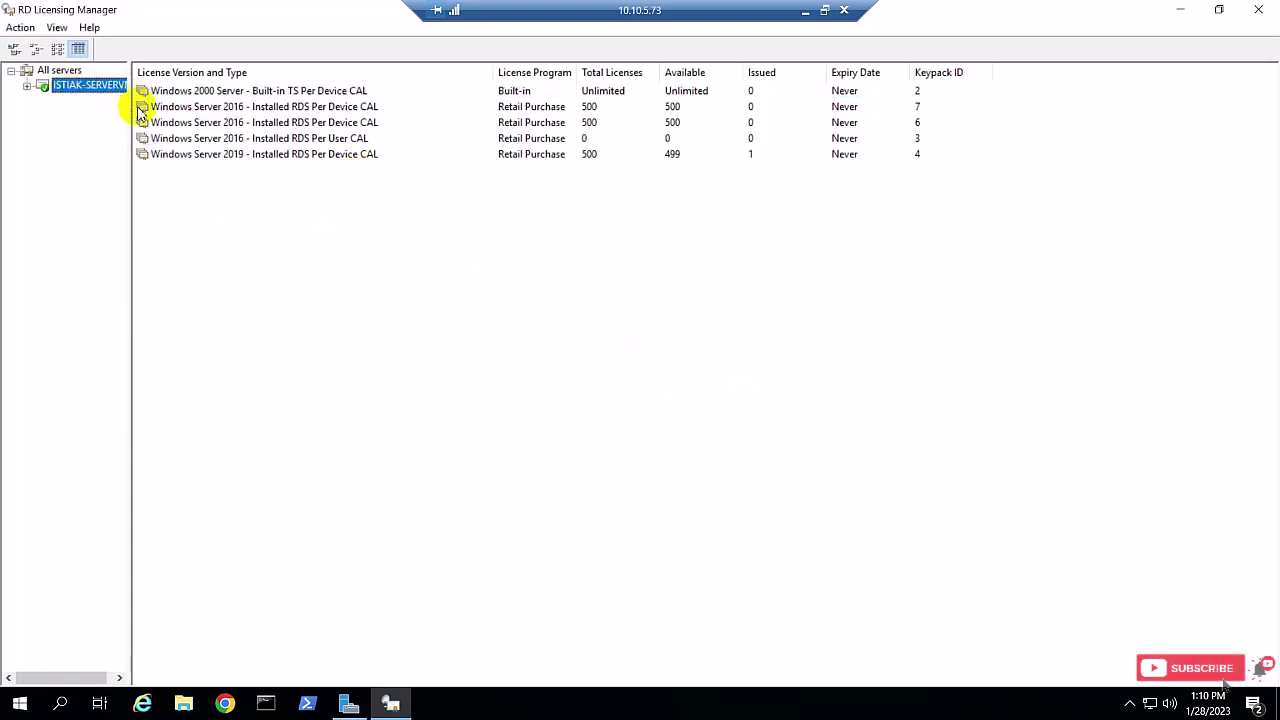
pyautogui.click(350, 124)
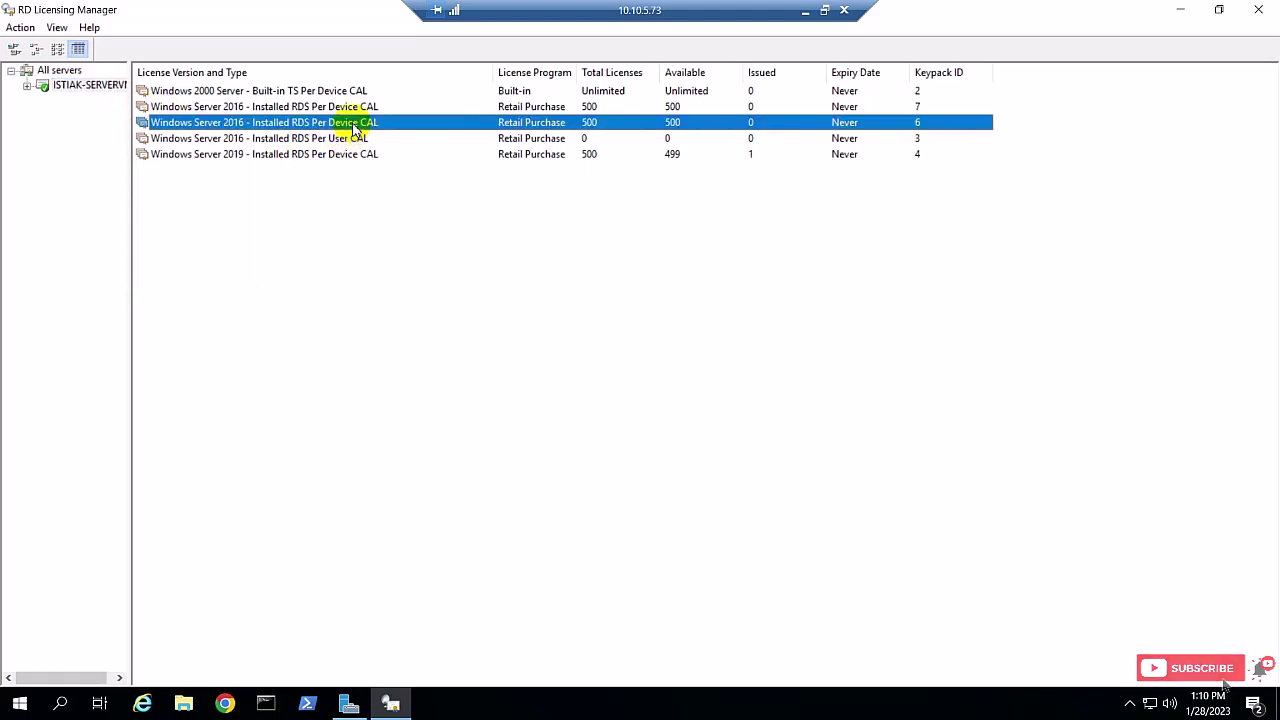
pyautogui.click(585, 107)
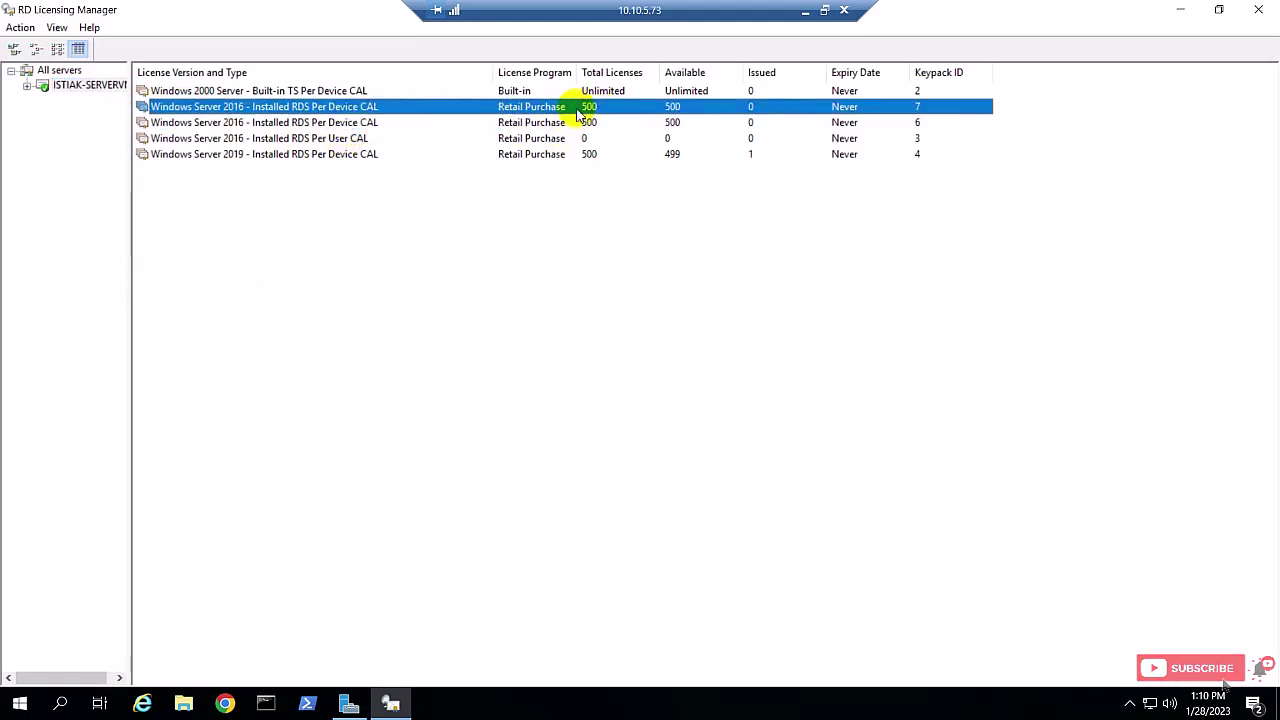
pyautogui.click(586, 122)
pyautogui.click(586, 138)
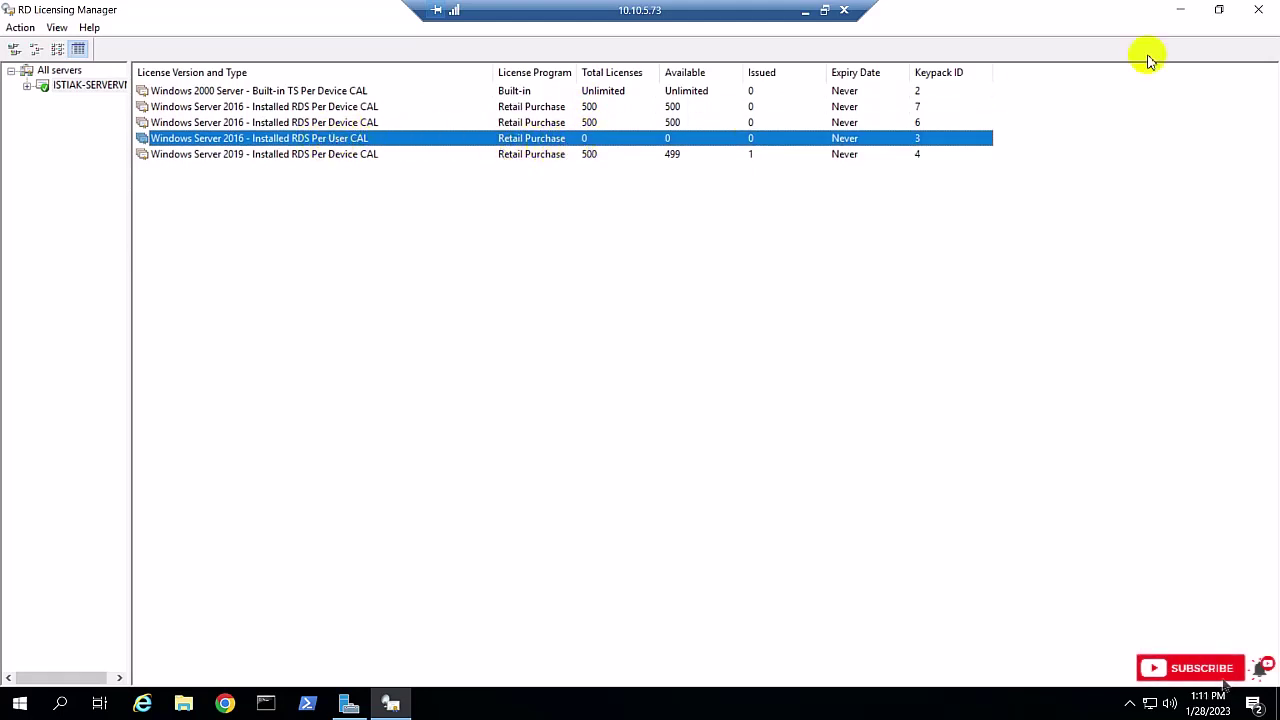
pyautogui.click(1180, 10)
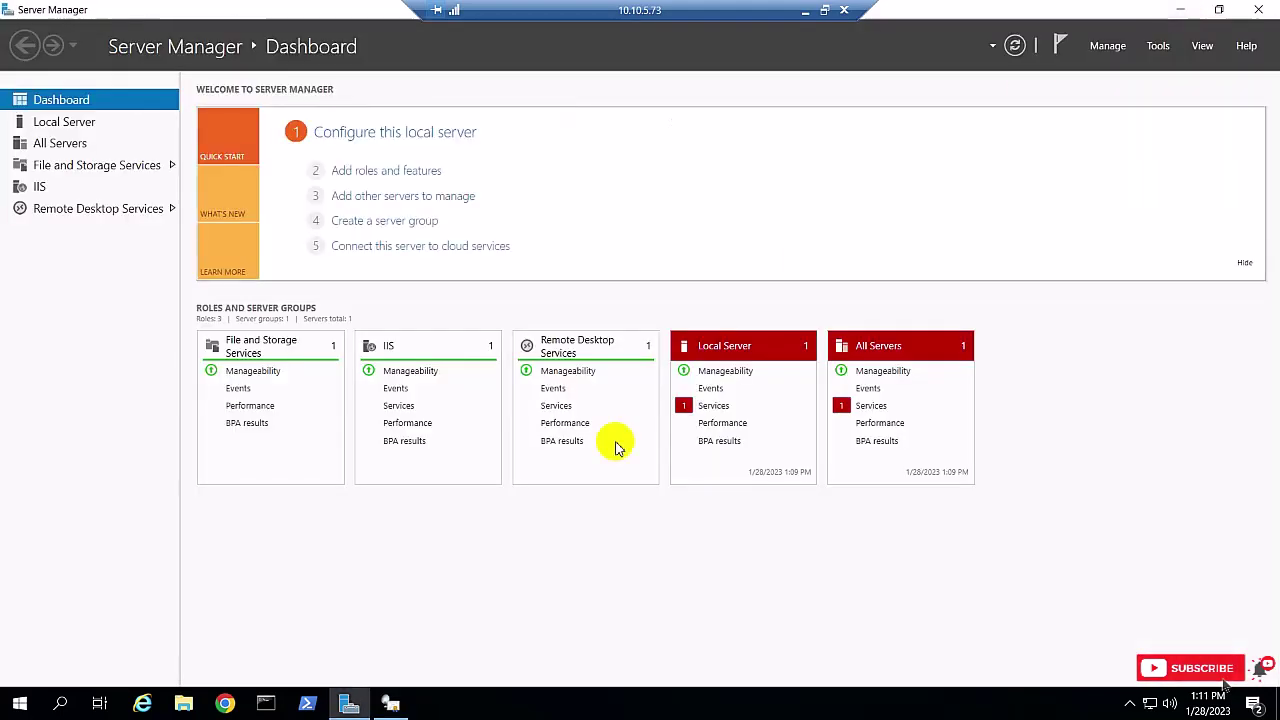
# Relaunch RD Licensing Diagnoser and show localhost's license server configuration details.
pyautogui.click(1158, 45)
pyautogui.moveTo(1022, 346)
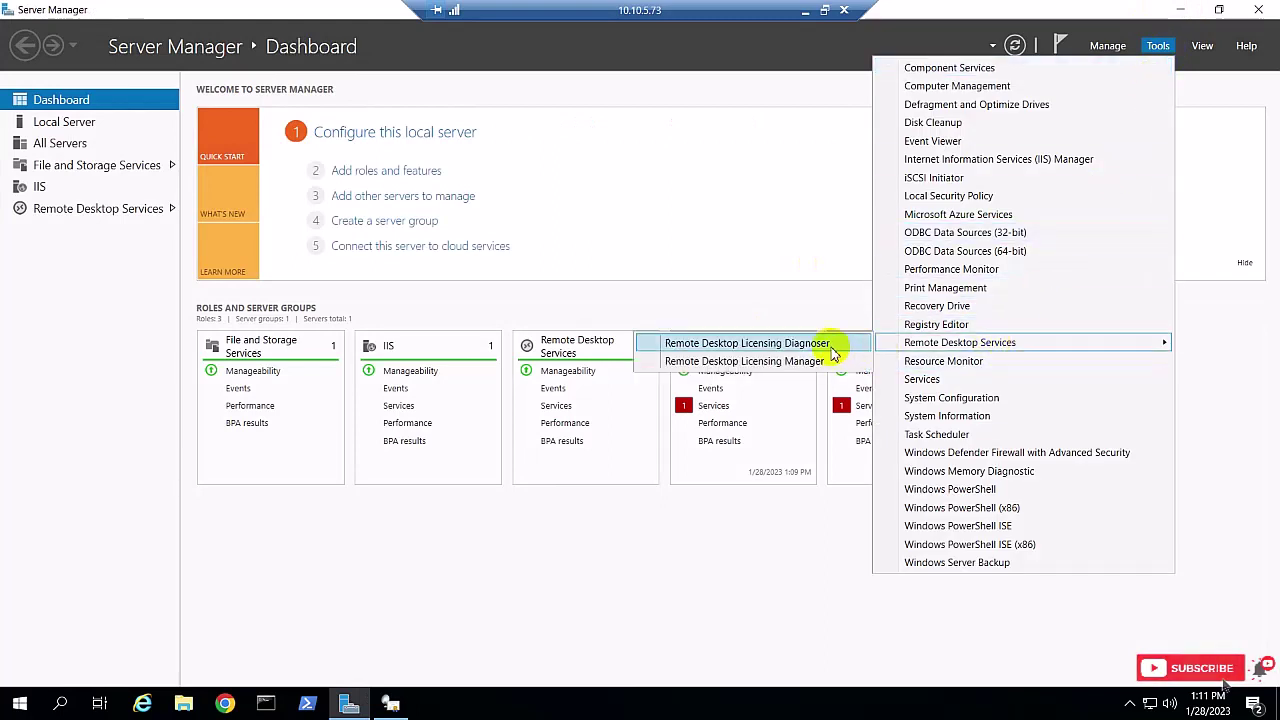
pyautogui.click(800, 343)
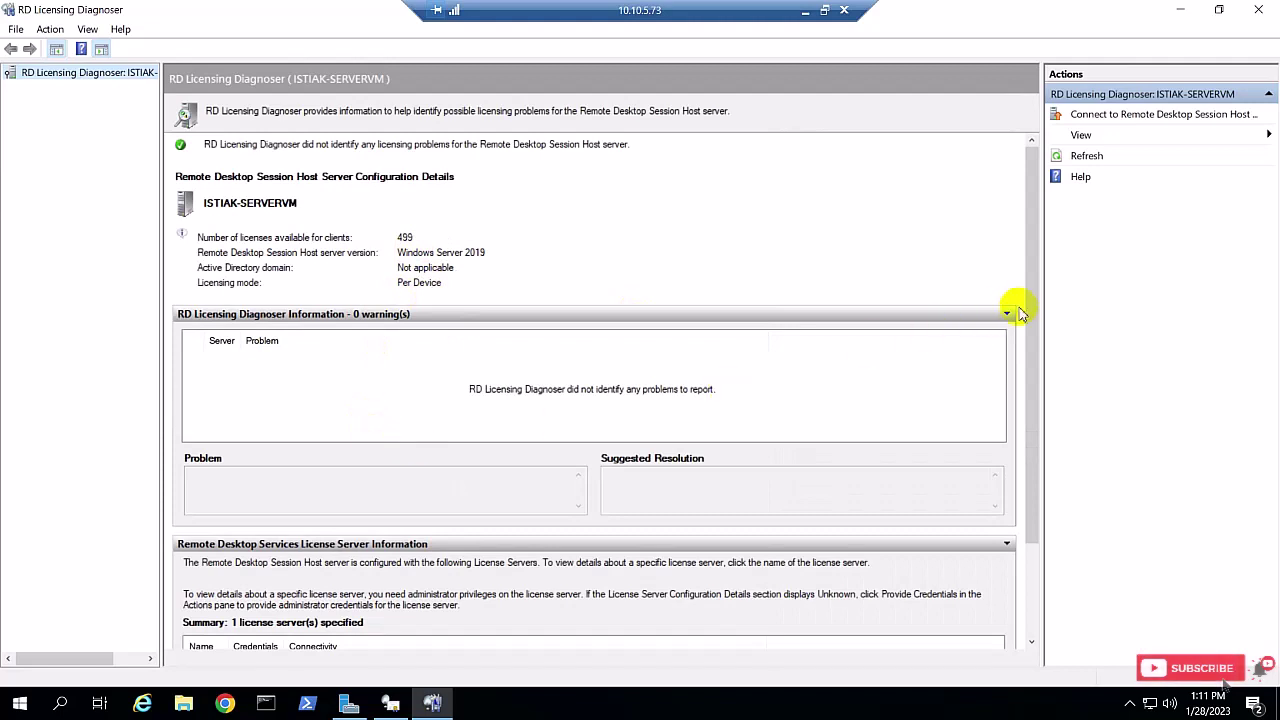
pyautogui.moveTo(1029, 320); pyautogui.dragTo(1029, 443)
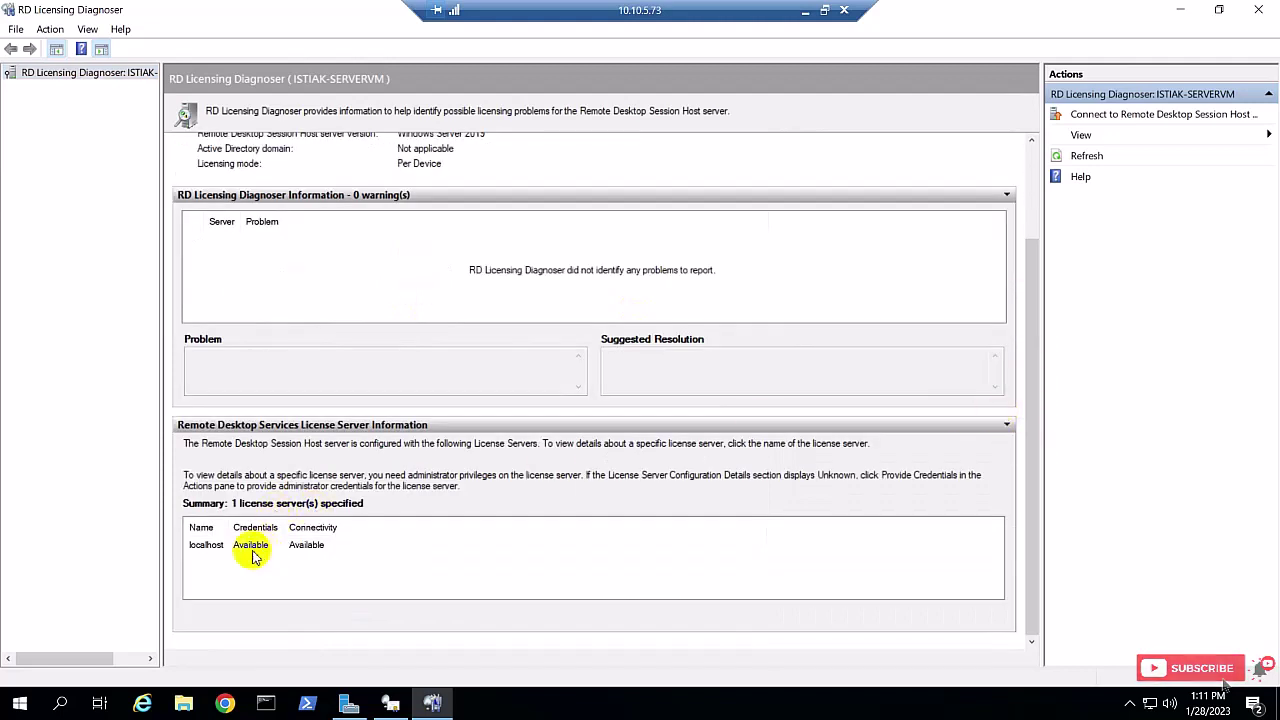
pyautogui.click(252, 548)
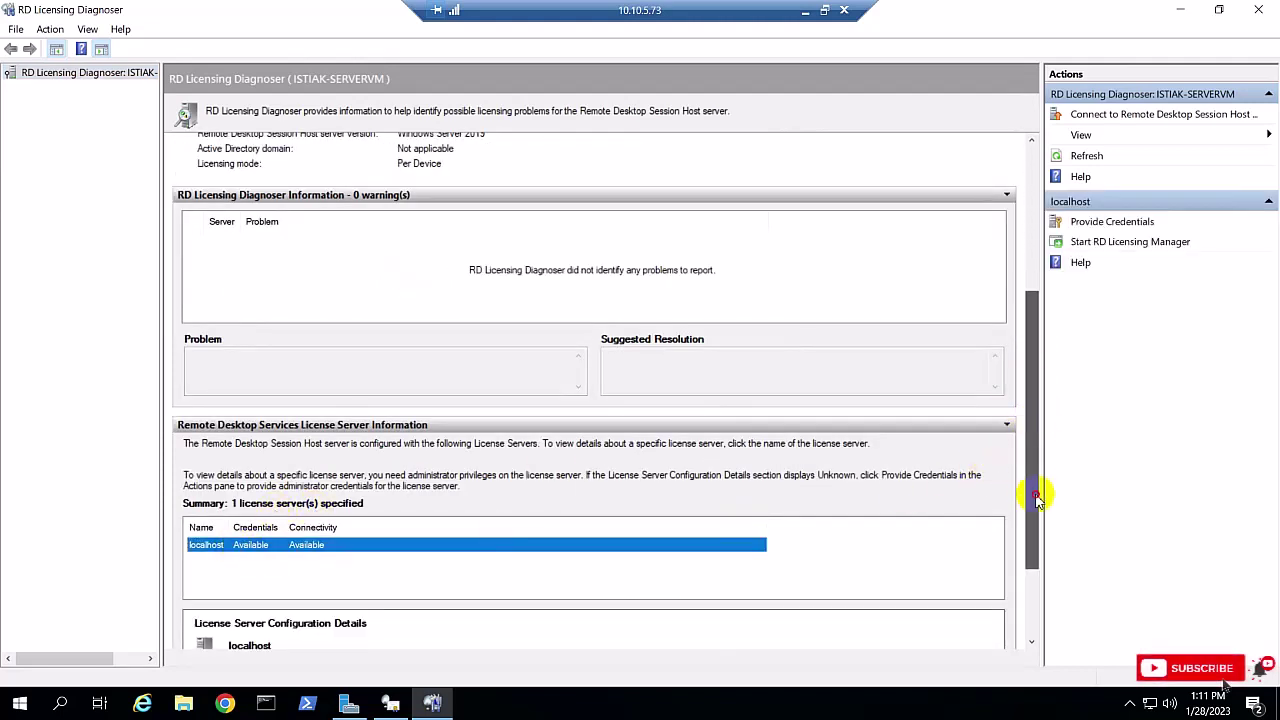
# Check the 2016 Per Device (1000 available) and 2019 Per Device CAL entries, then close the diagnoser.
pyautogui.moveTo(1037, 497); pyautogui.dragTo(1023, 580)
pyautogui.moveTo(290, 514); pyautogui.dragTo(436, 515)
pyautogui.click(276, 548)
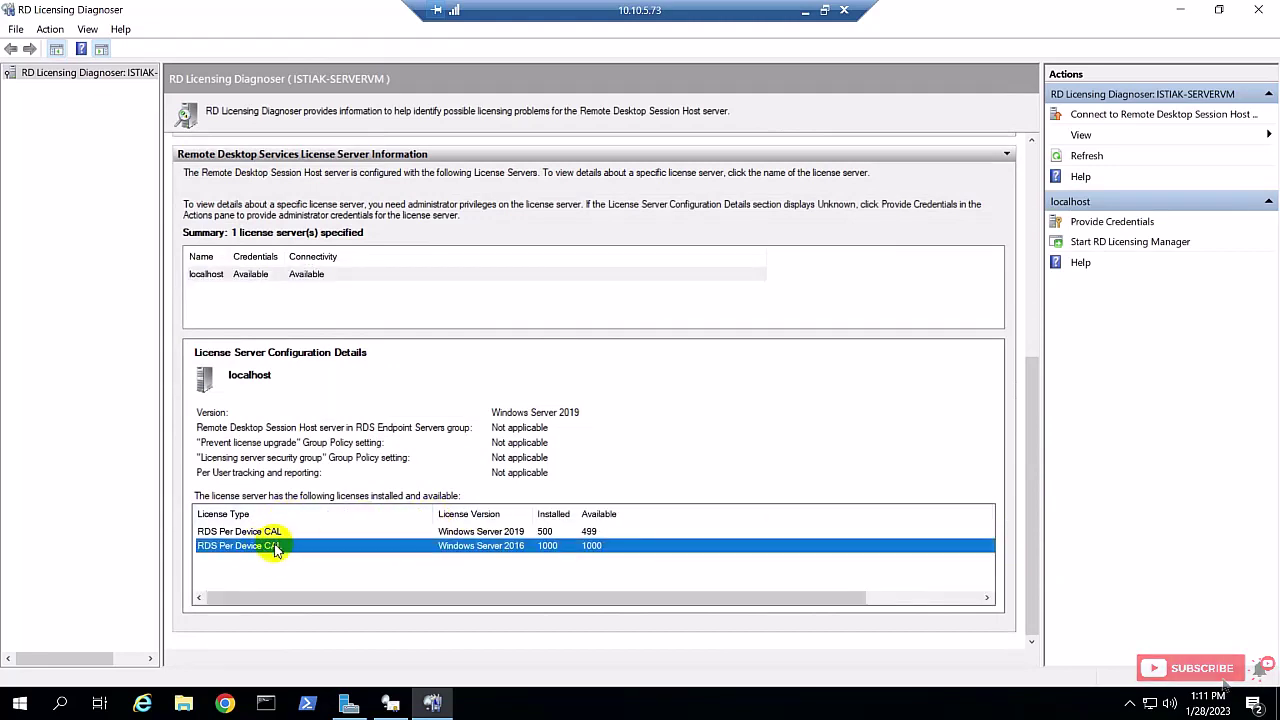
pyautogui.click(283, 533)
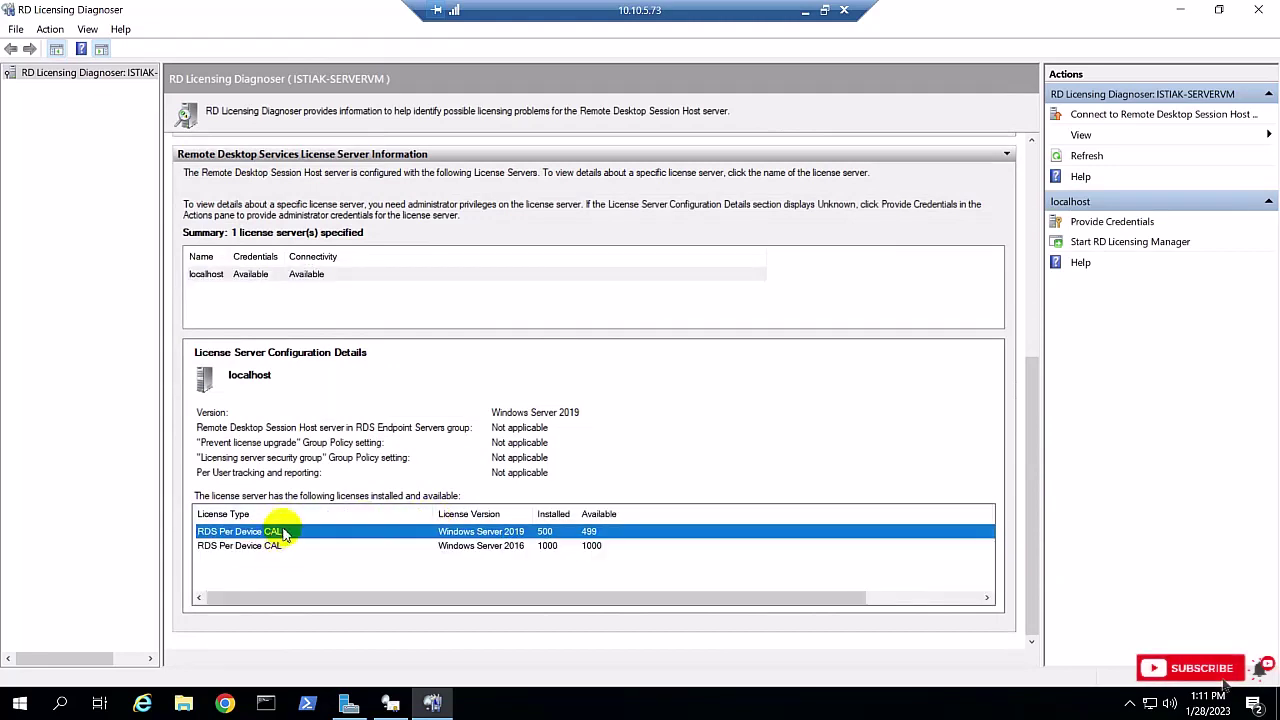
pyautogui.click(545, 547)
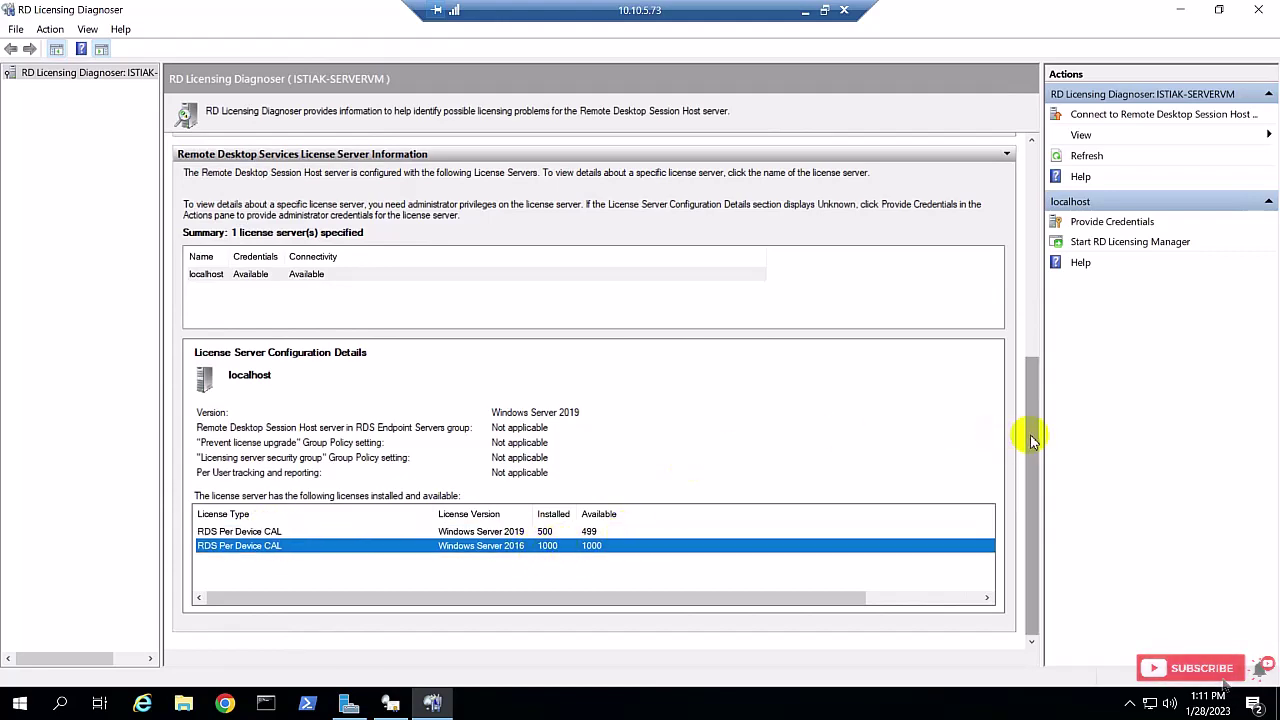
pyautogui.scroll(3, 1034, 434)
pyautogui.click(1260, 10)
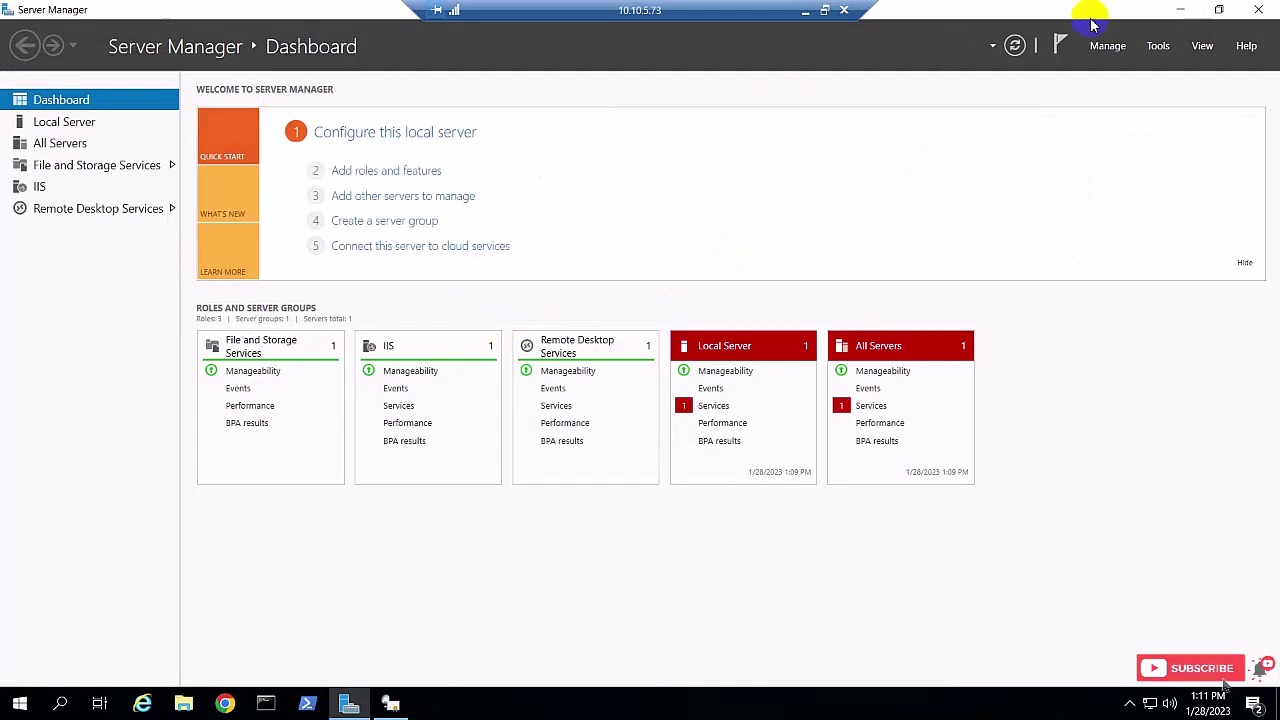
# Restore RD Licensing Manager and bring up the context menu for the keypack 7 Per Device CAL pack.
pyautogui.click(391, 703)
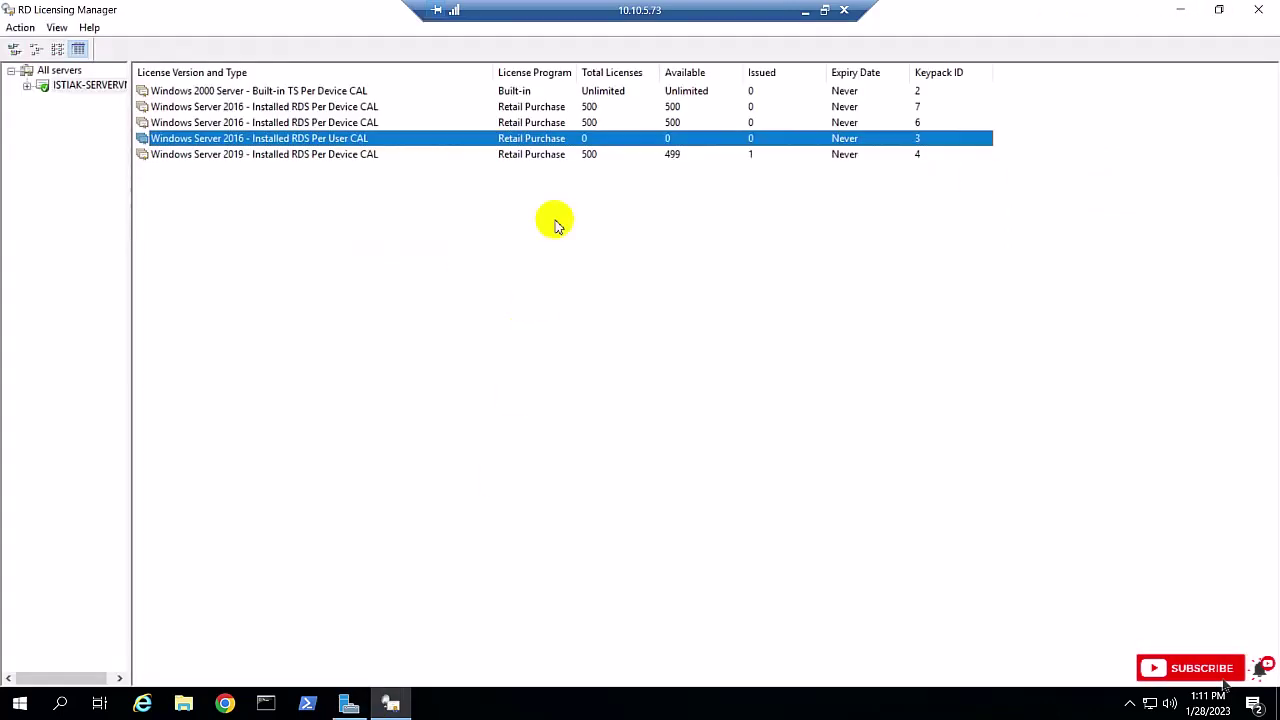
pyautogui.click(368, 123)
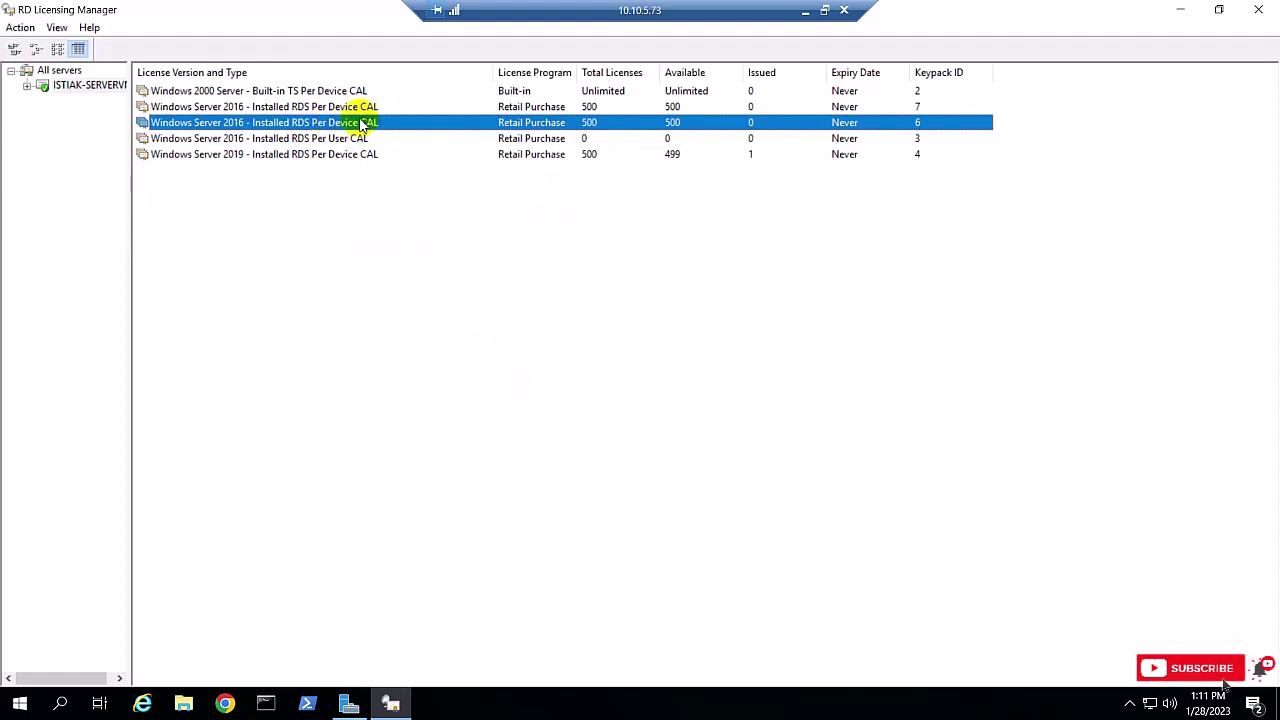
pyautogui.rightClick(362, 125)
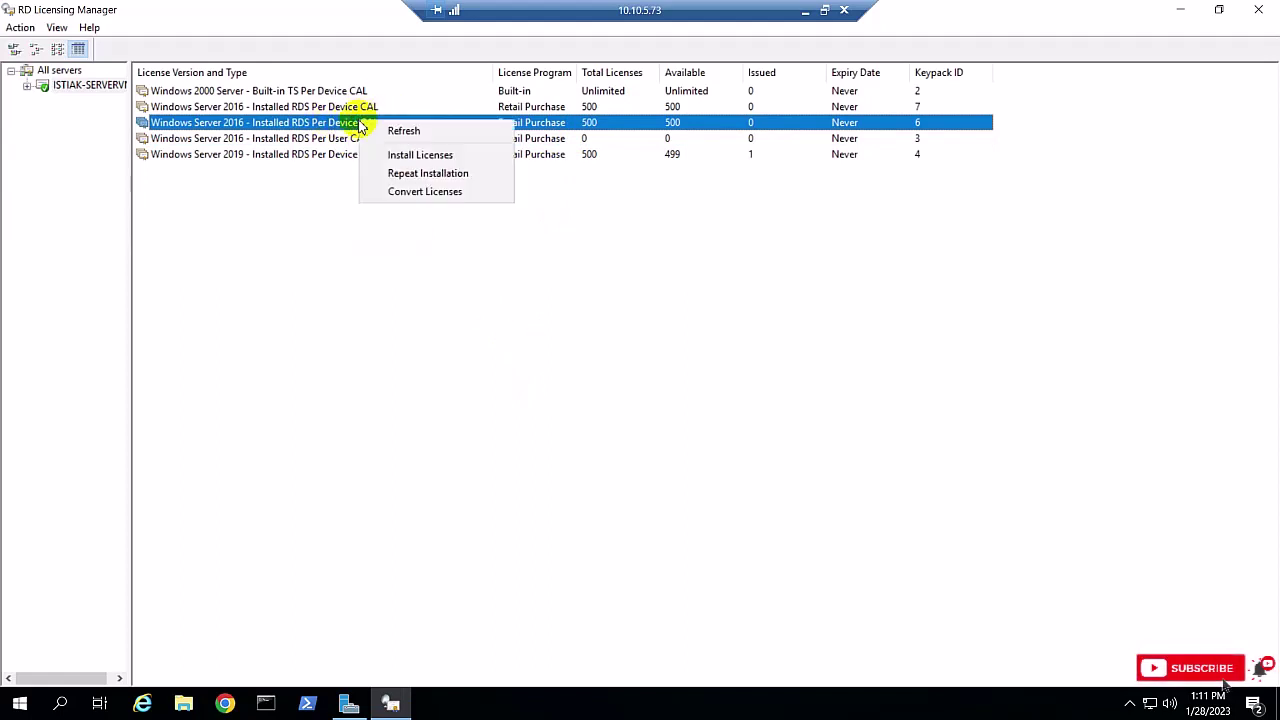
pyautogui.click(350, 108)
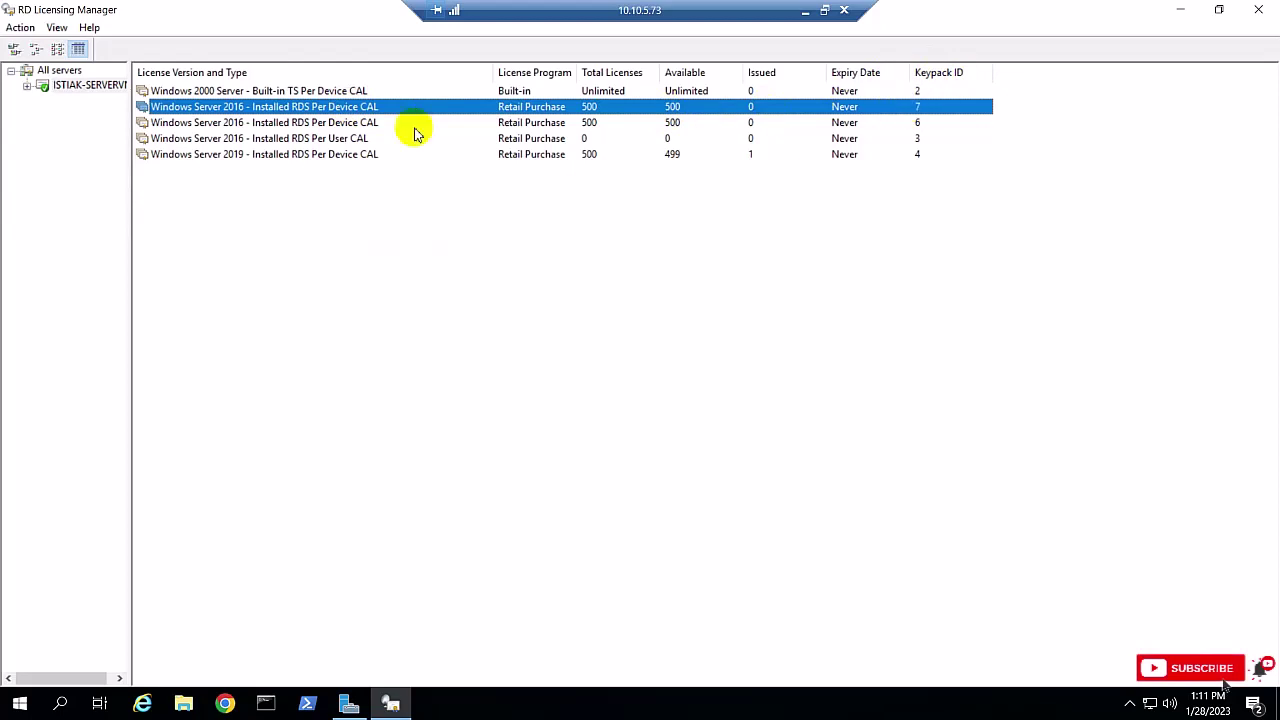
pyautogui.rightClick(300, 110)
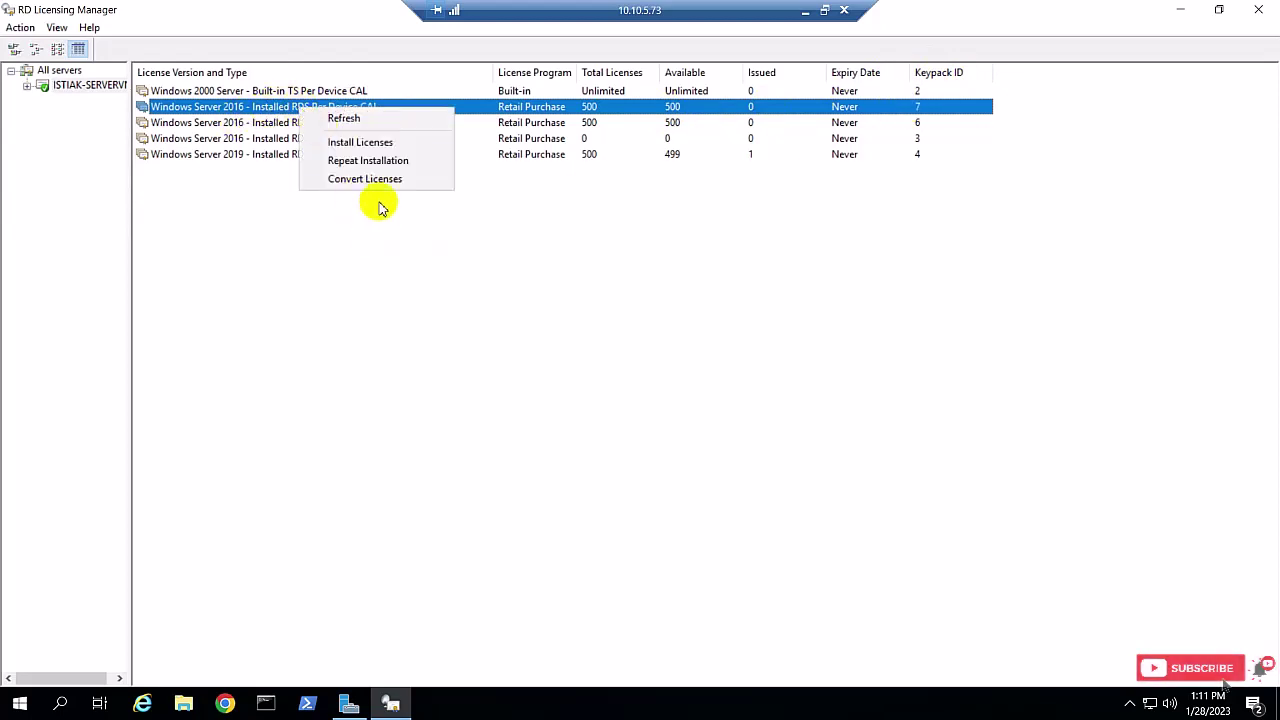
# Partially convert 250 of keypack 7's Per Device CALs to Per User CALs and acknowledge success.
pyautogui.click(364, 180)
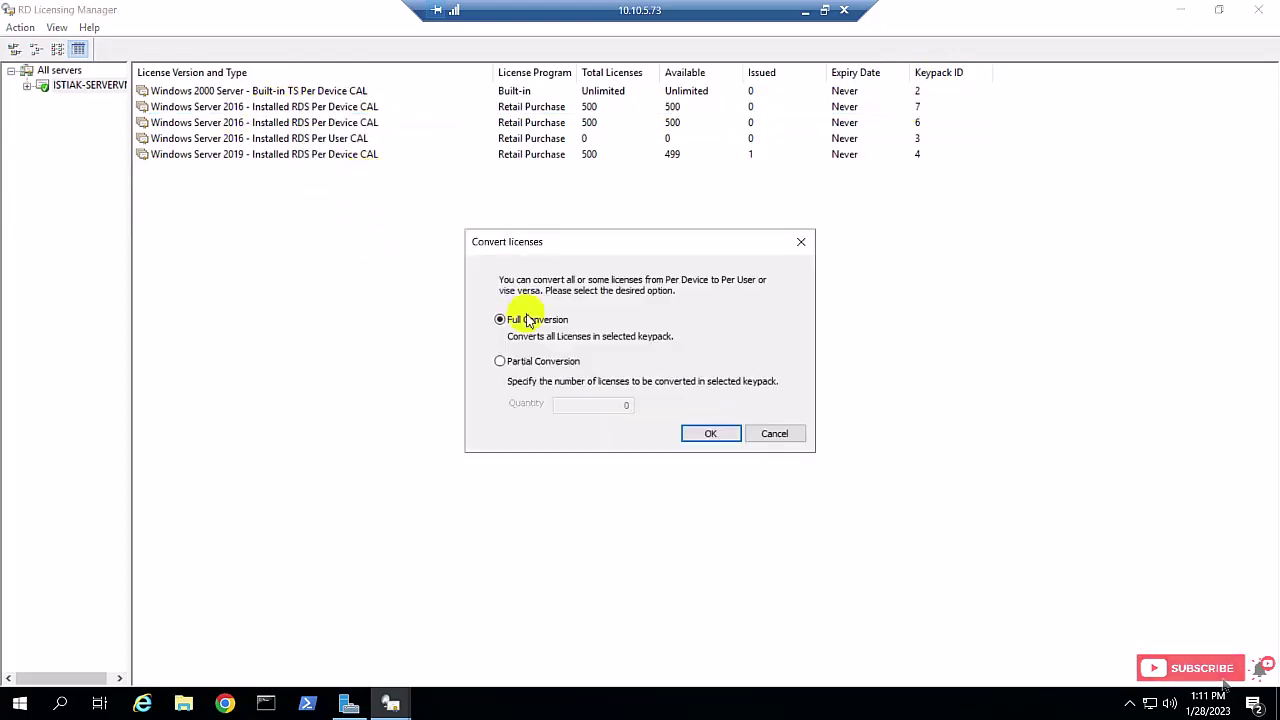
pyautogui.click(500, 361)
pyautogui.doubleClick(610, 404)
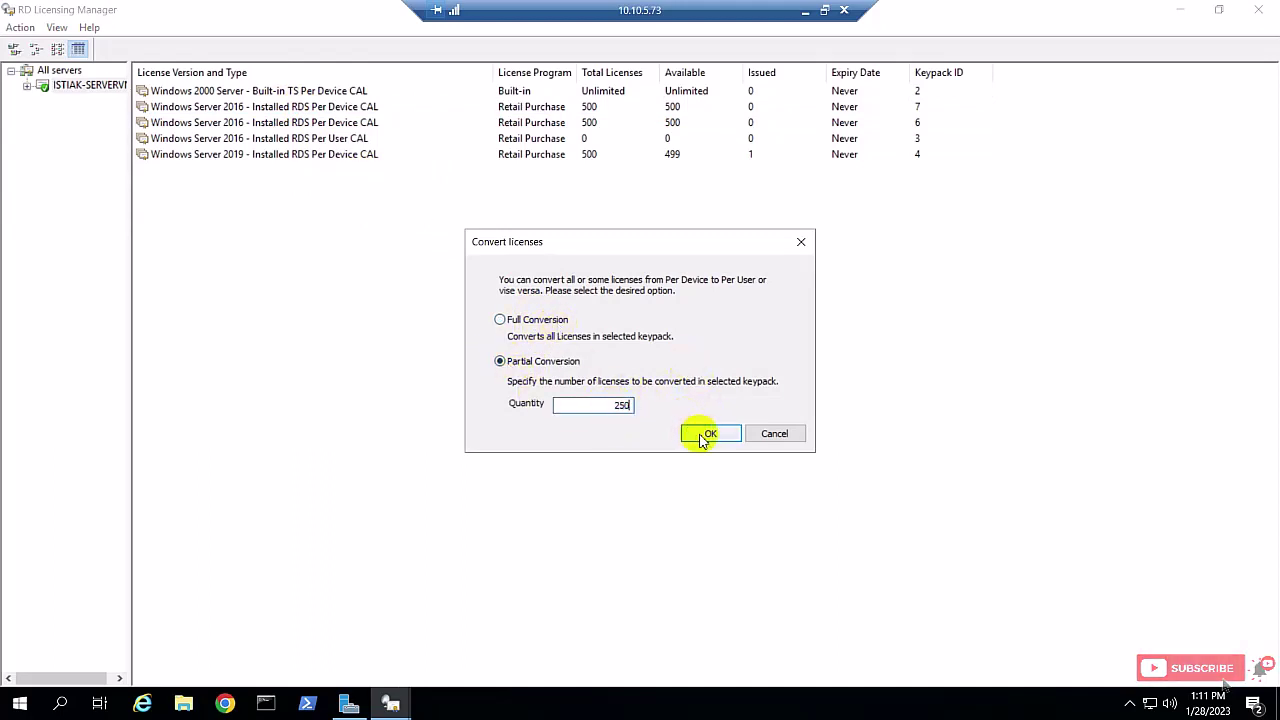
pyautogui.click(708, 436)
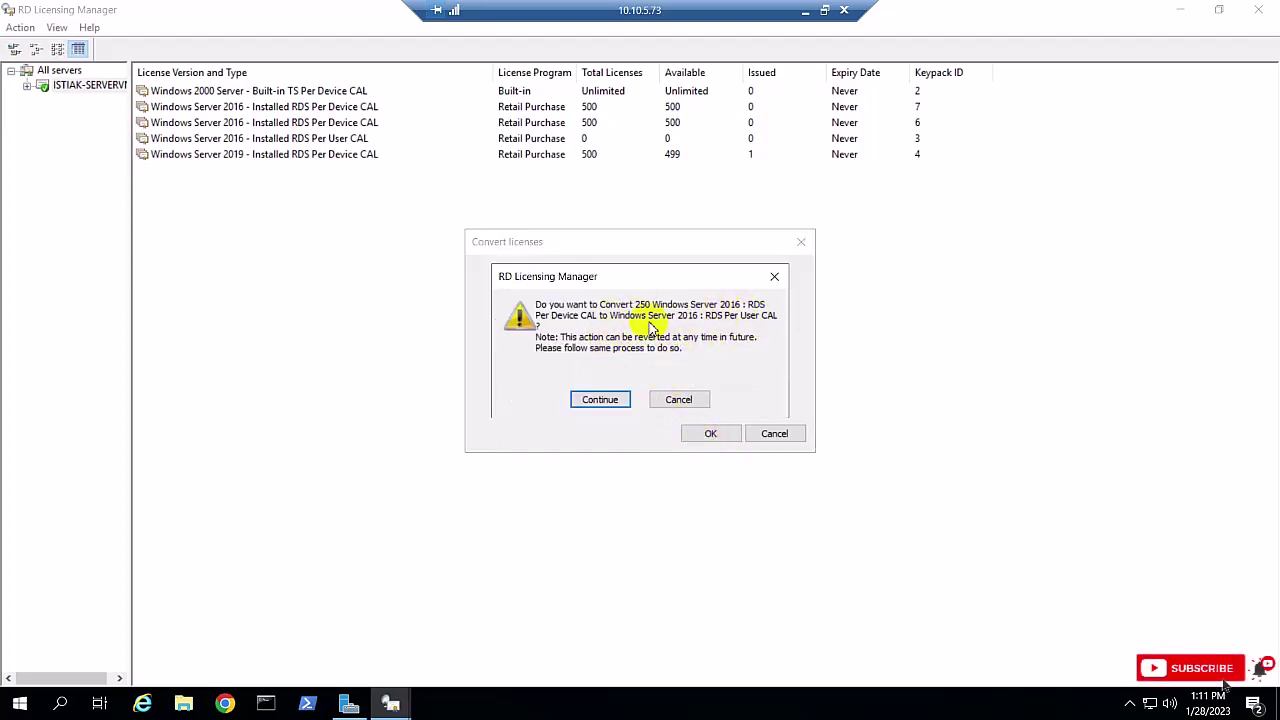
pyautogui.click(601, 399)
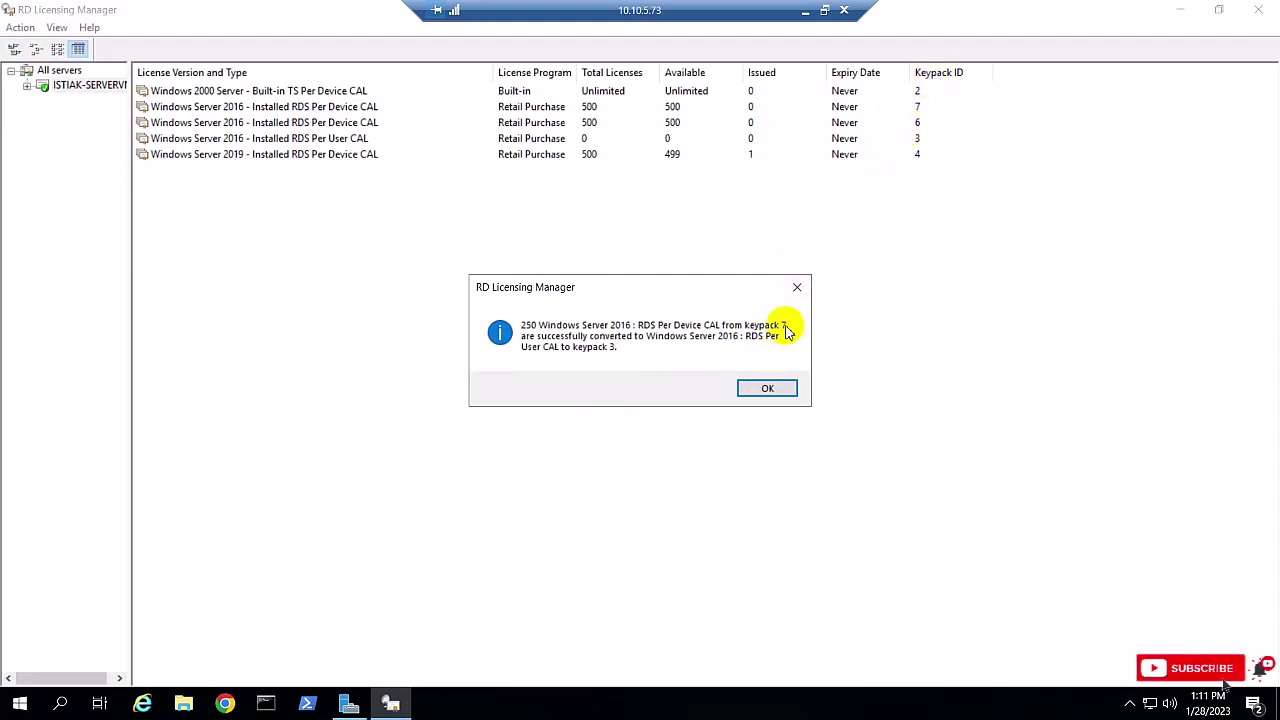
pyautogui.click(767, 390)
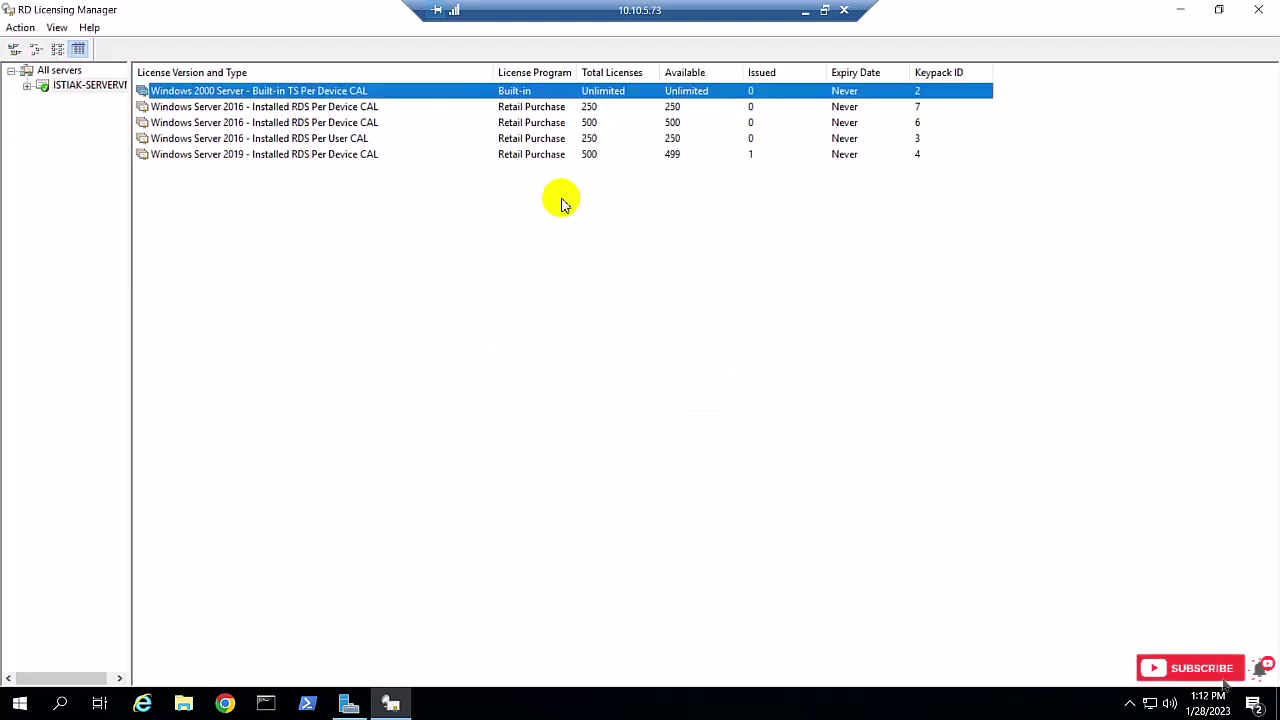
# Check that keypacks 7 and 3 each show 250 licenses, then minimize RD Licensing Manager.
pyautogui.click(917, 108)
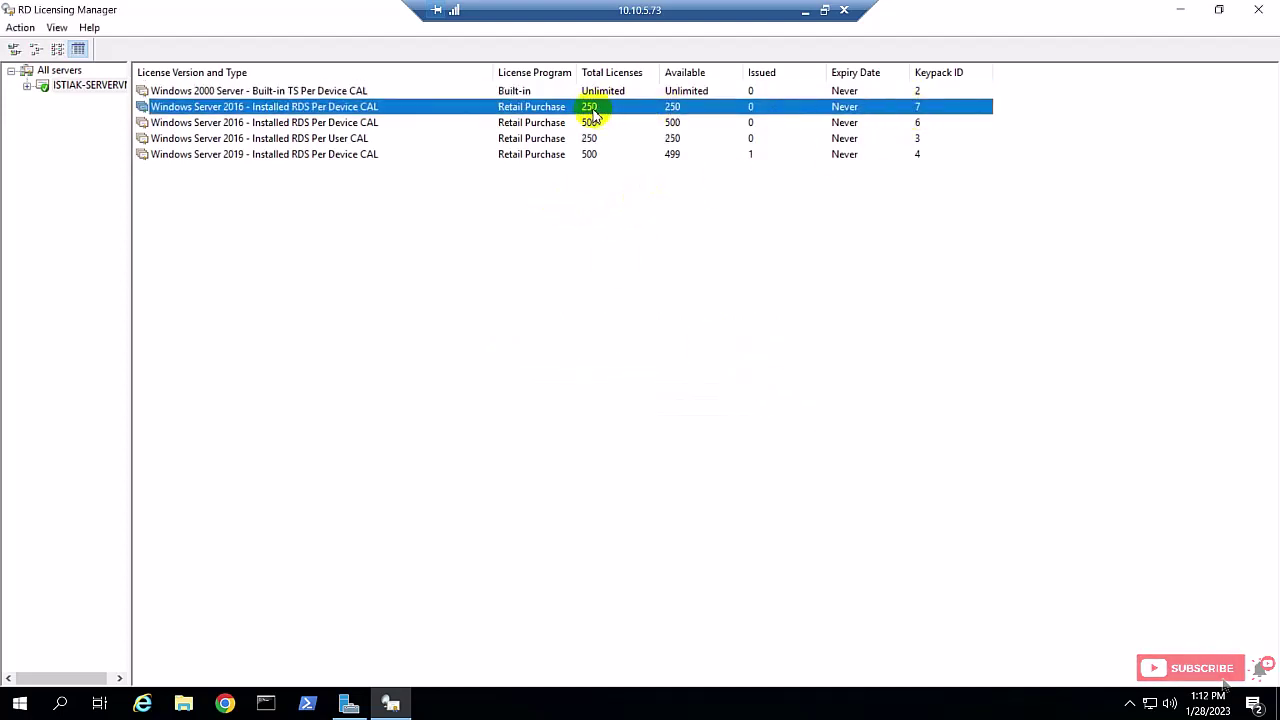
pyautogui.click(602, 140)
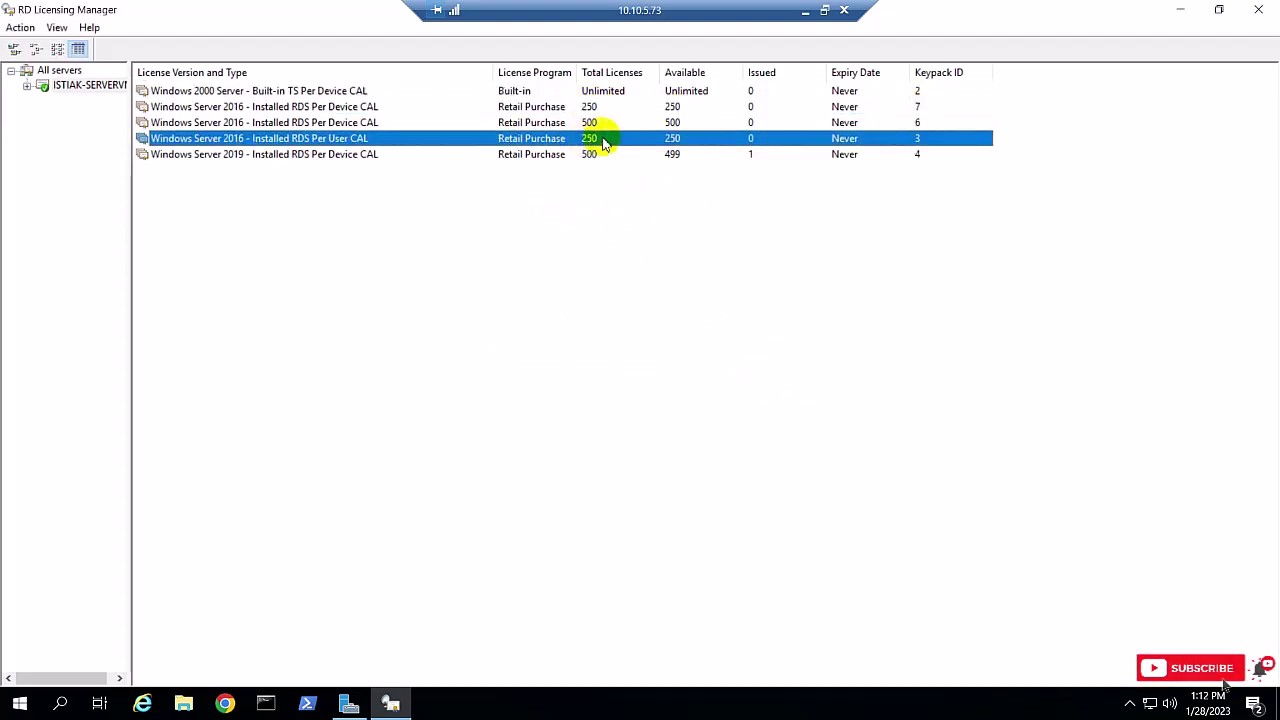
pyautogui.click(354, 110)
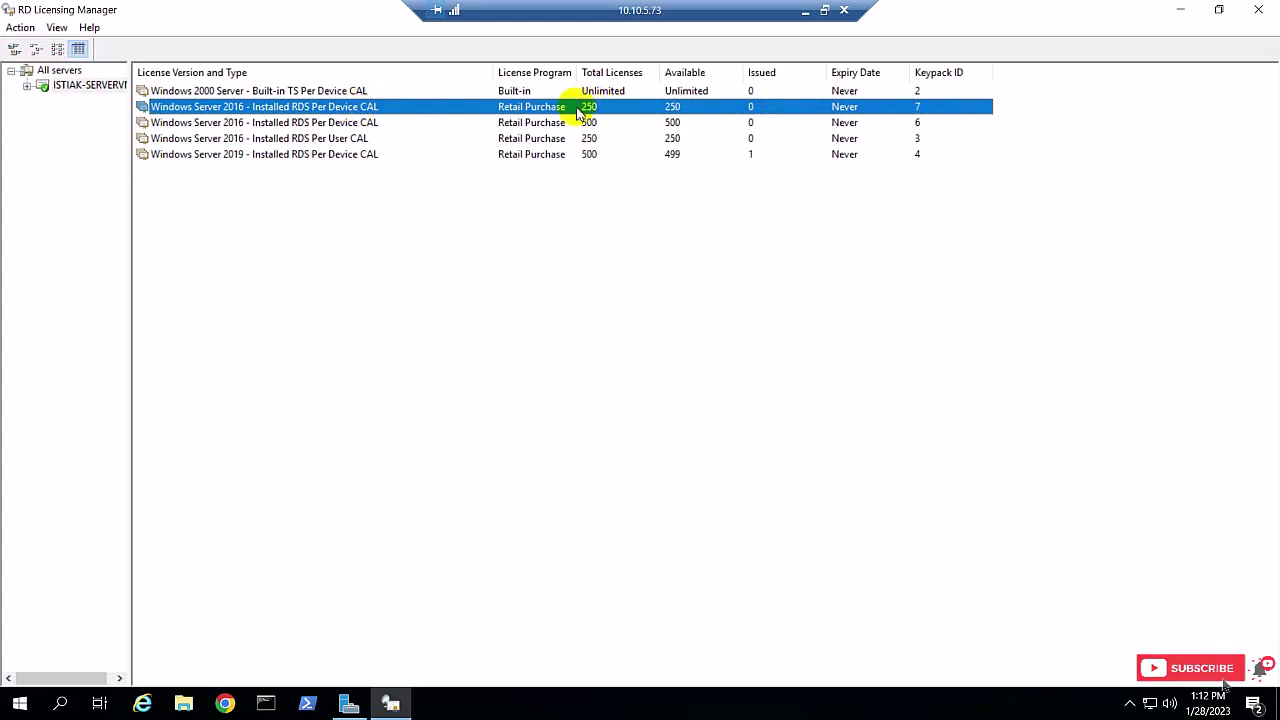
pyautogui.click(1180, 10)
# Open RD Licensing Diagnoser from Server Manager and show localhost's license server details.
pyautogui.click(1155, 48)
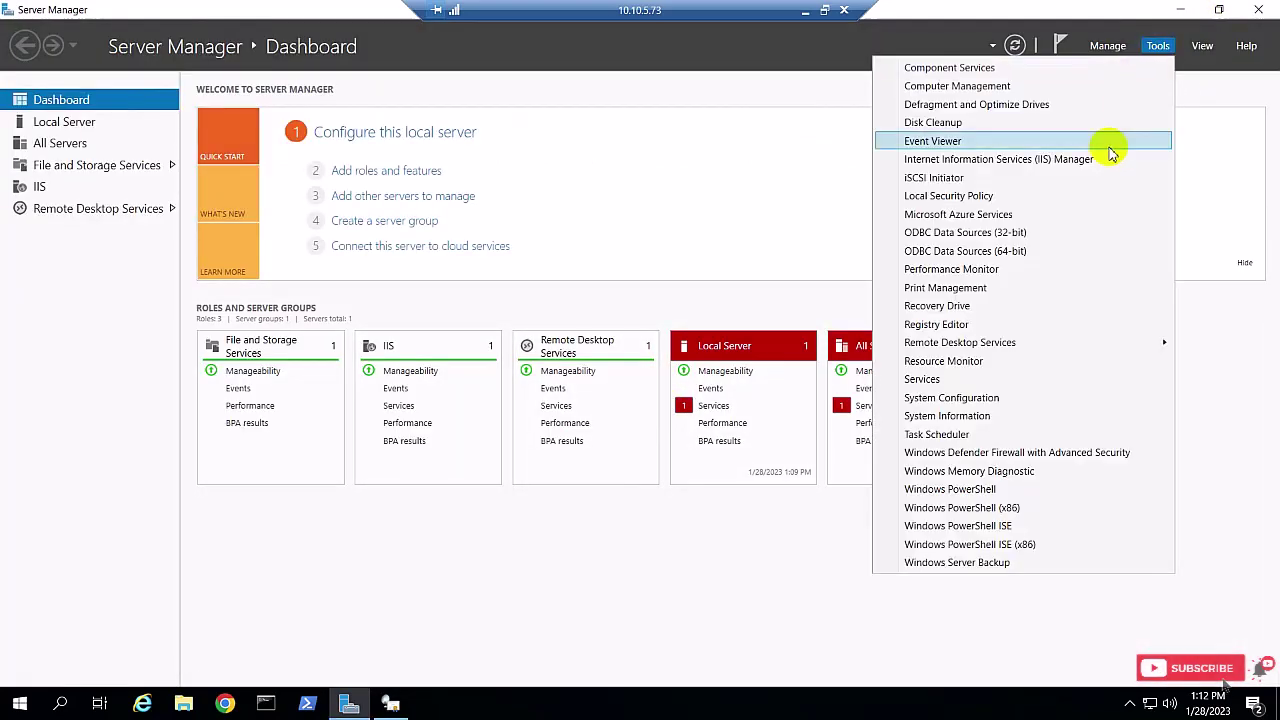
pyautogui.moveTo(985, 345)
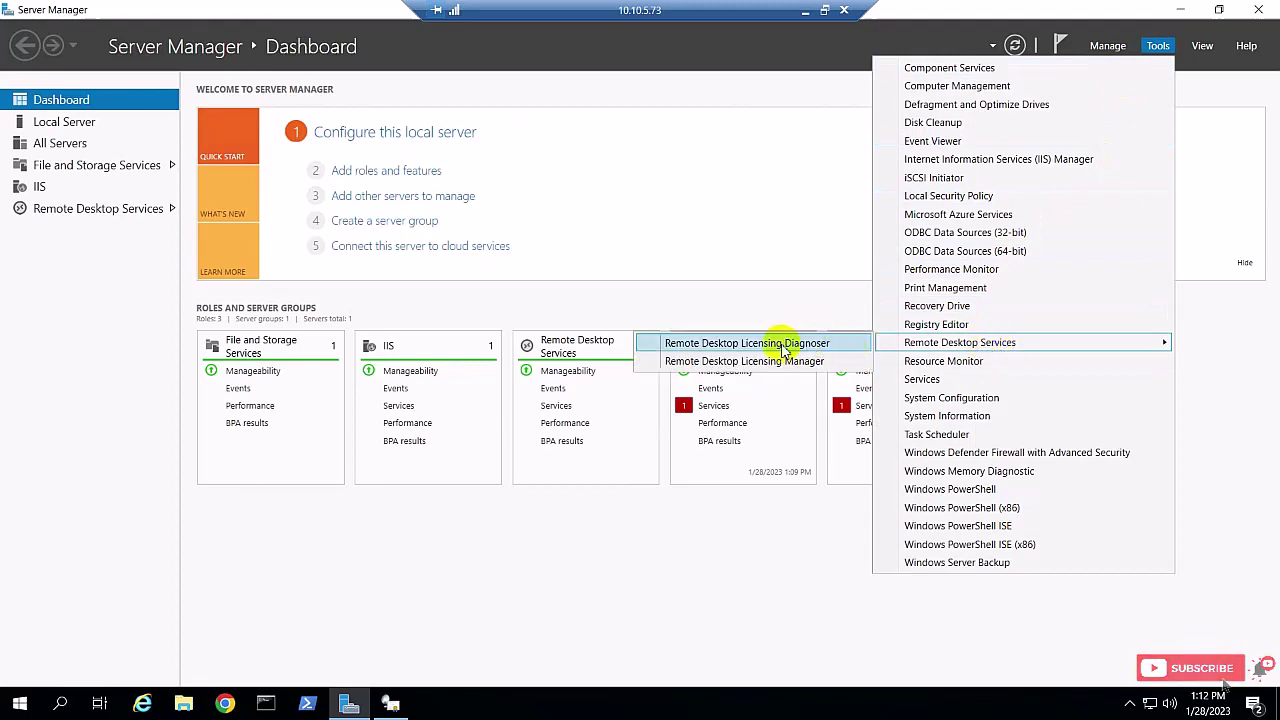
pyautogui.click(797, 346)
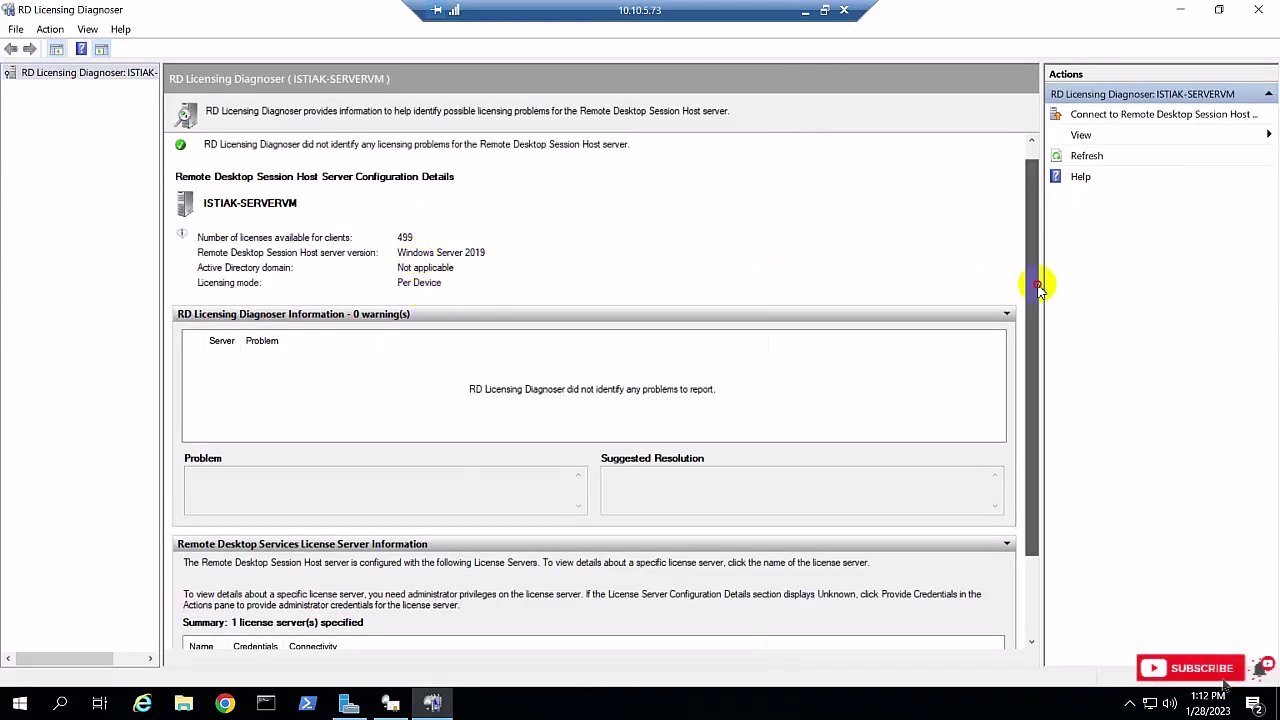
pyautogui.moveTo(1032, 268); pyautogui.dragTo(1038, 450)
pyautogui.click(206, 545)
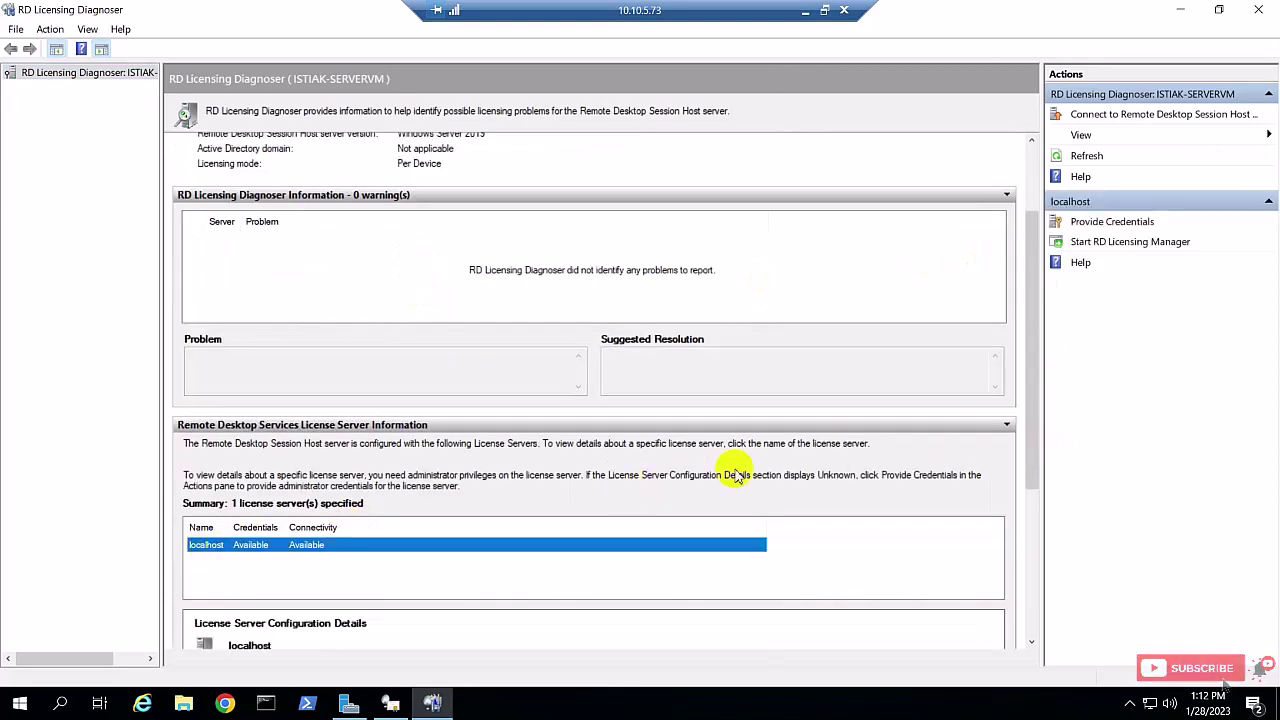
# Verify the 250 Per User and 750 Per Device CAL entries, then close the diagnoser and Server Manager.
pyautogui.moveTo(1035, 353); pyautogui.dragTo(1029, 543)
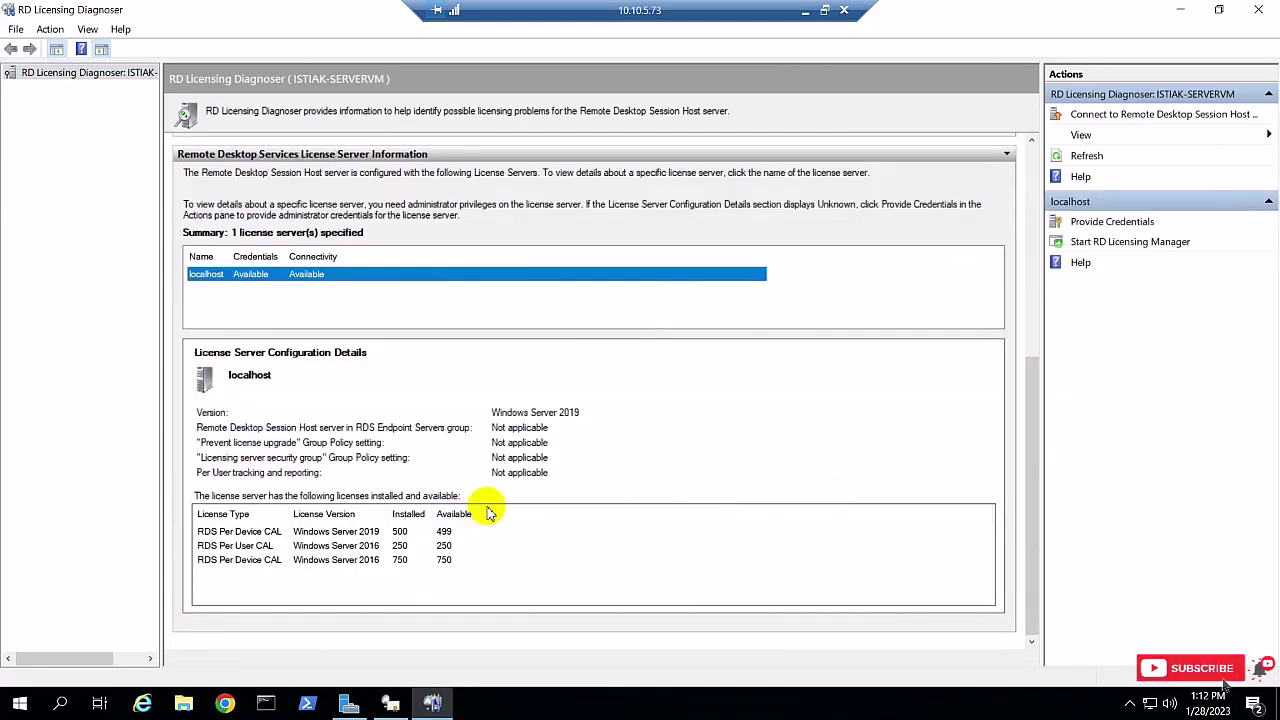
pyautogui.click(397, 547)
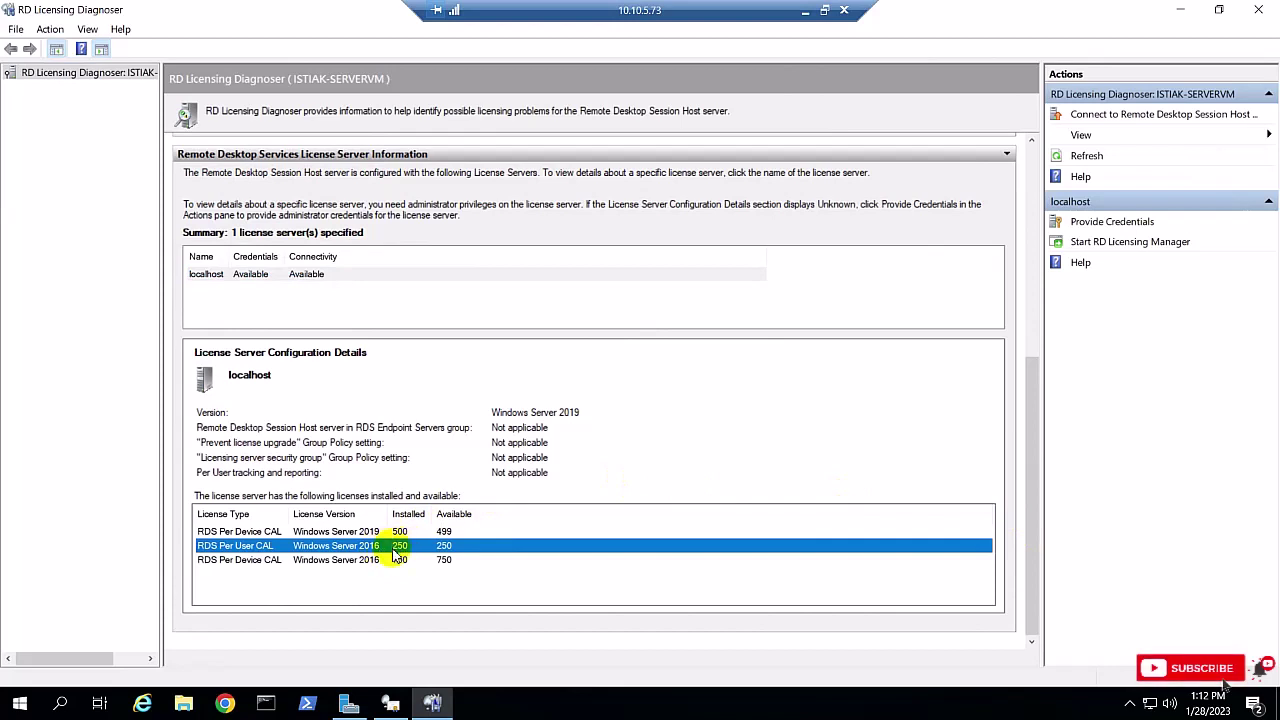
pyautogui.click(396, 562)
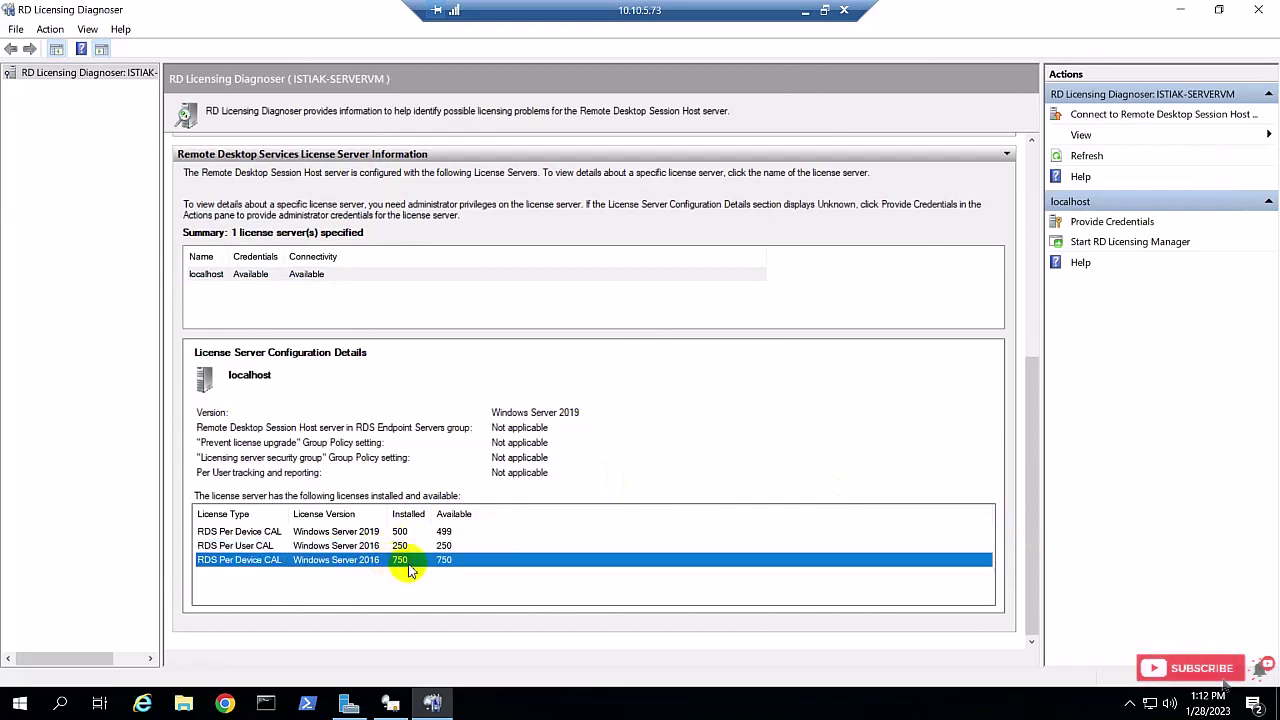
pyautogui.click(399, 547)
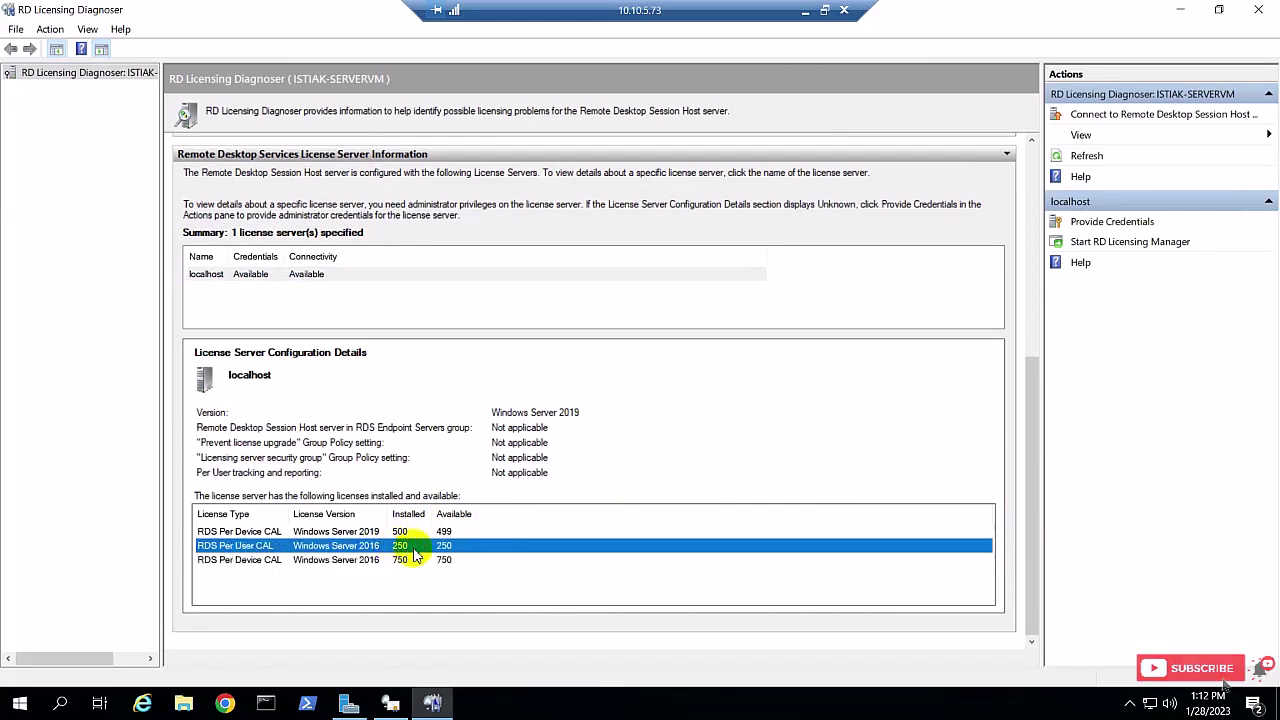
pyautogui.click(398, 563)
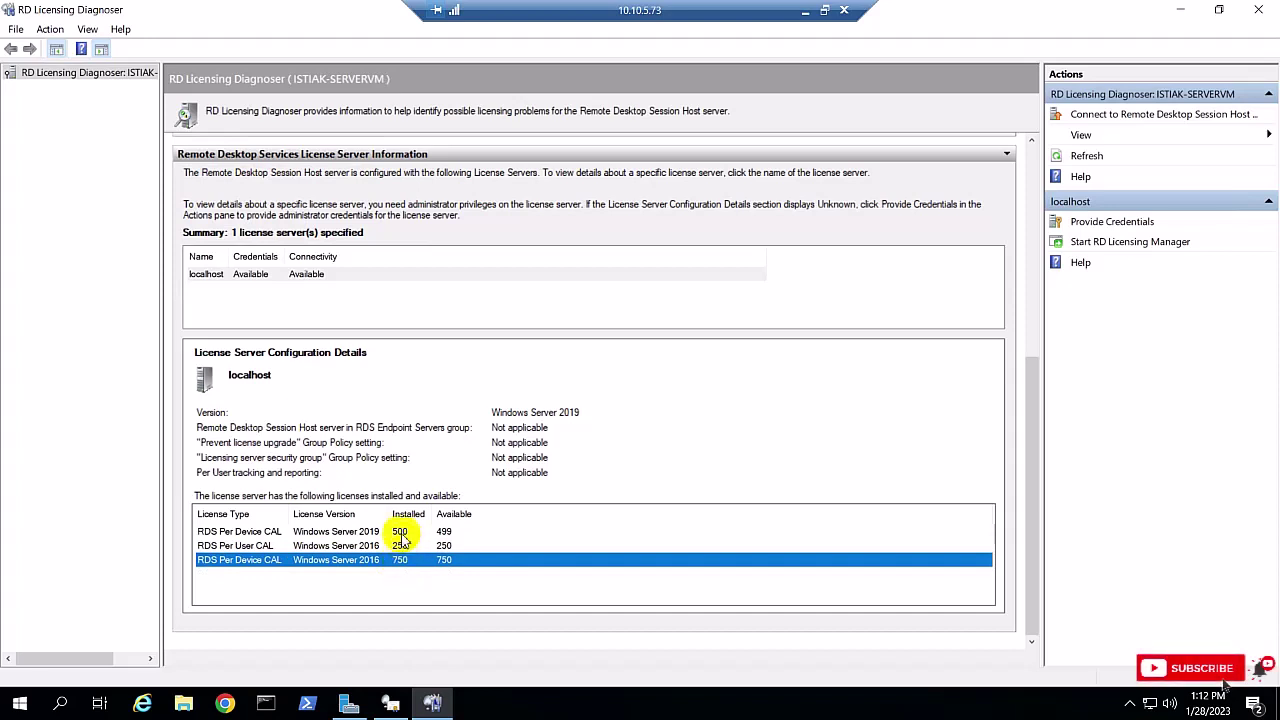
pyautogui.click(410, 533)
pyautogui.click(262, 547)
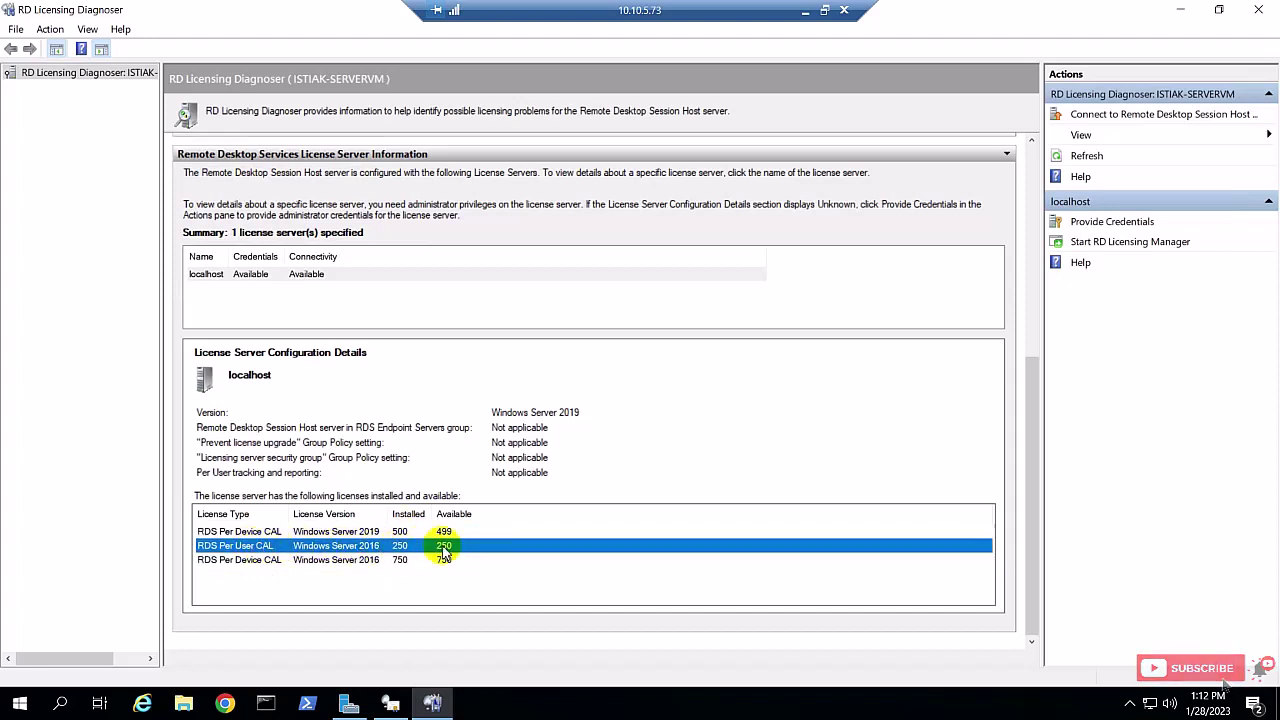
pyautogui.click(1258, 12)
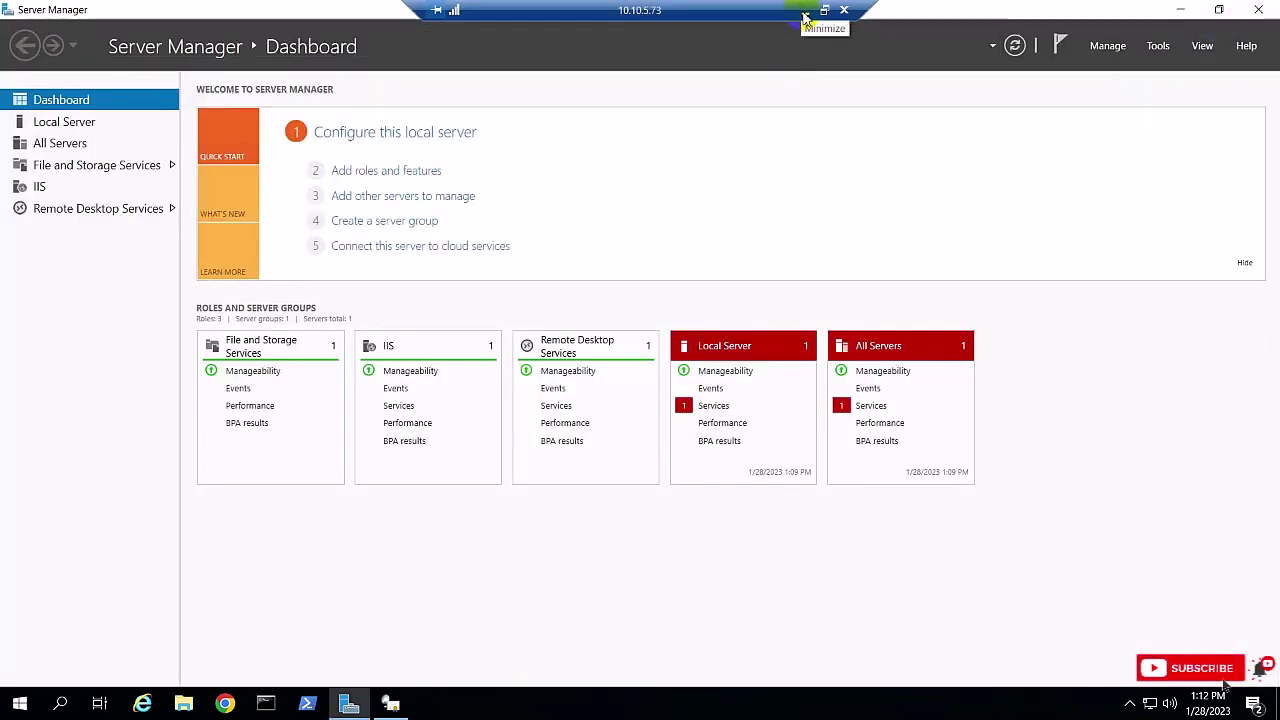
pyautogui.click(1258, 12)
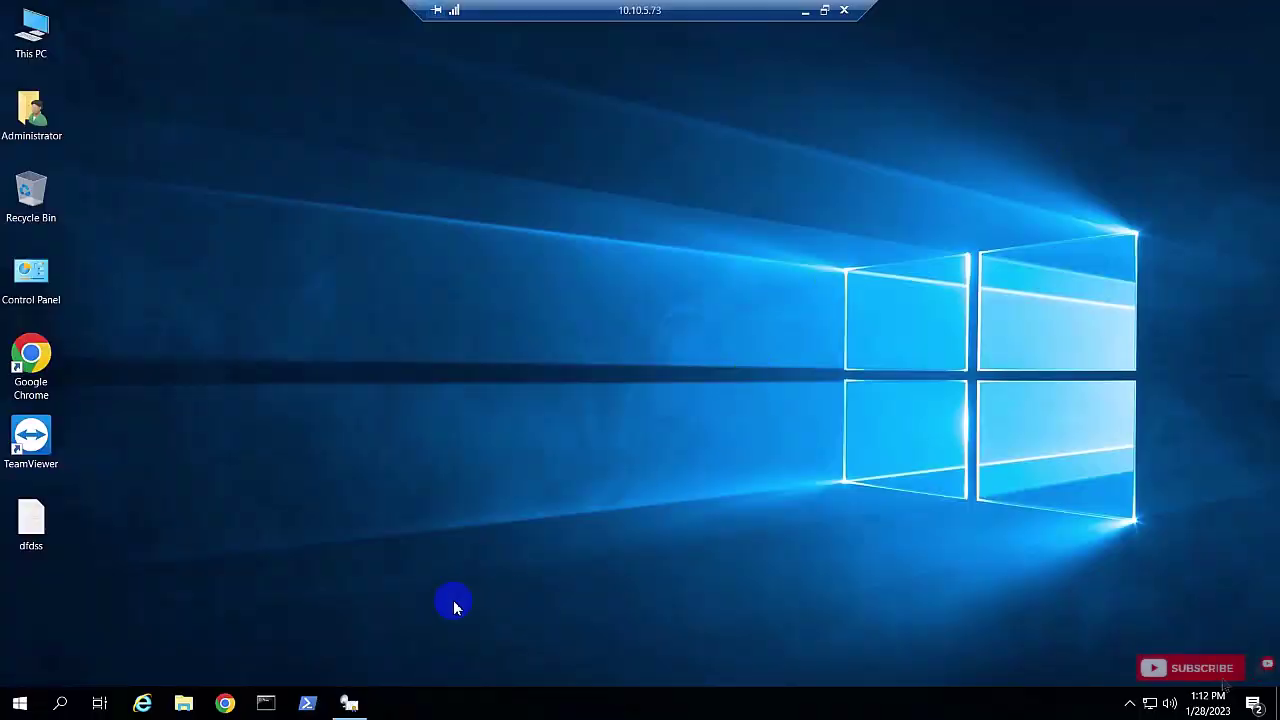